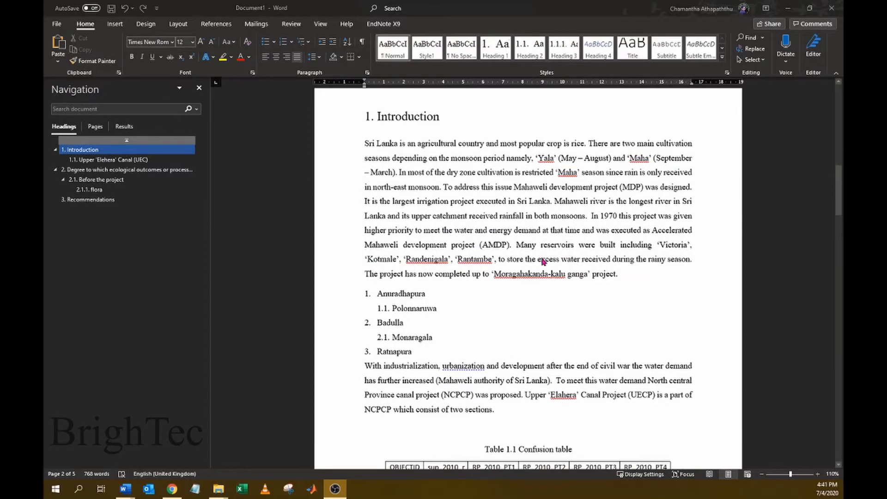
Review the caption above the confusion table and the caption below the first map figure
scroll(543, 262, down, 5)
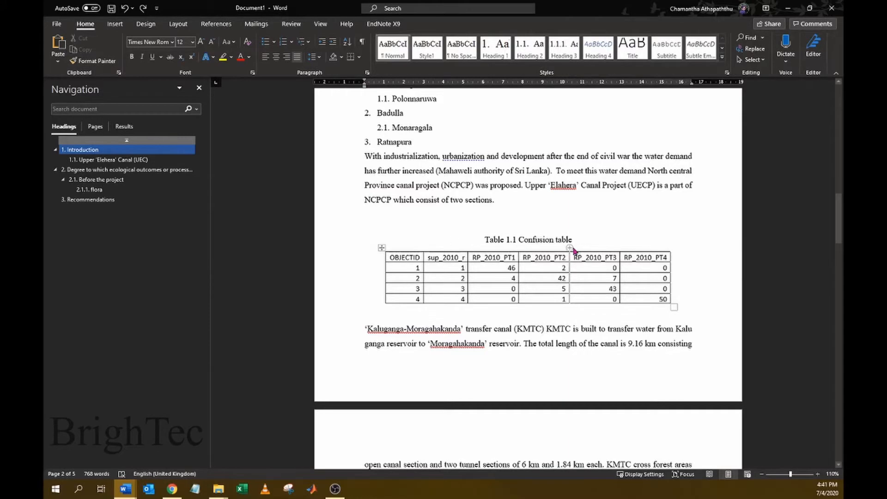
drag(580, 238, 481, 240)
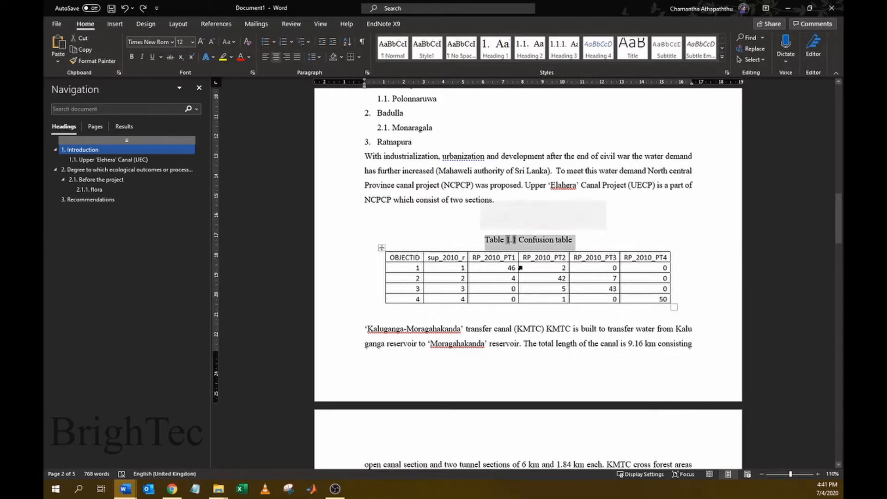
scroll(553, 270, down, 10)
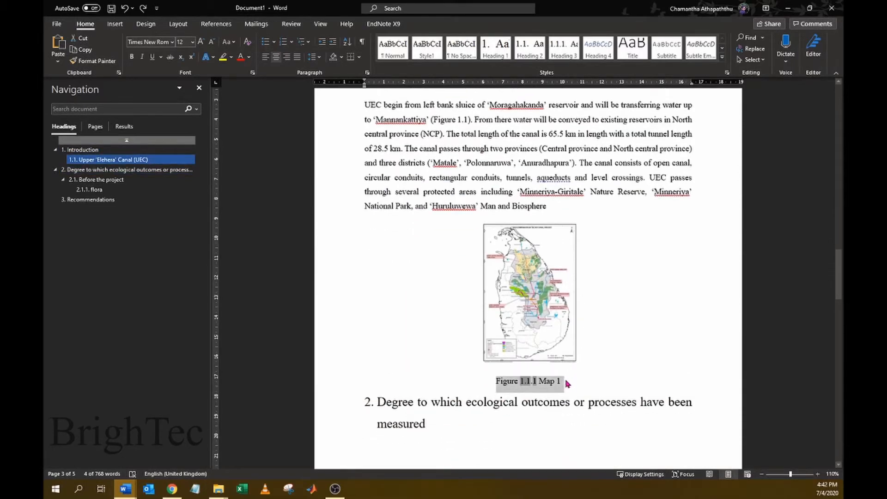
click(614, 337)
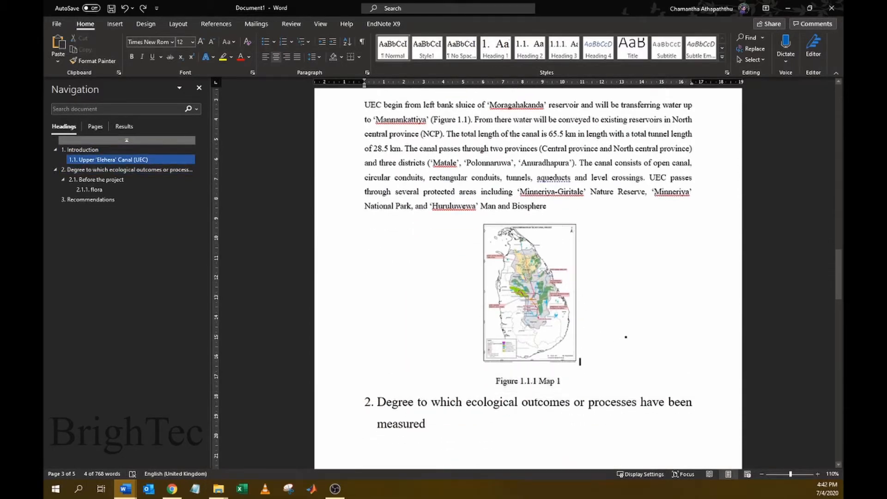
scroll(633, 339, up, 5)
scroll(633, 340, up, 12)
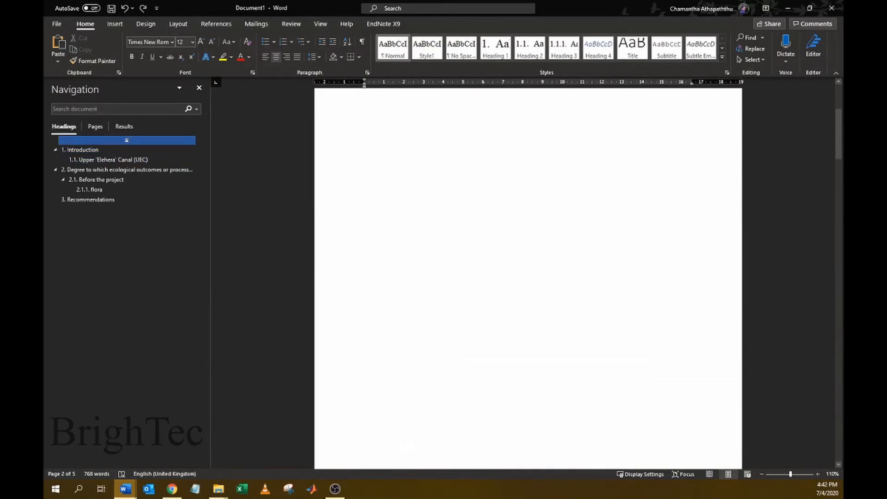
Open the Table of Figures settings for a new list at the start of the blank first page
click(383, 156)
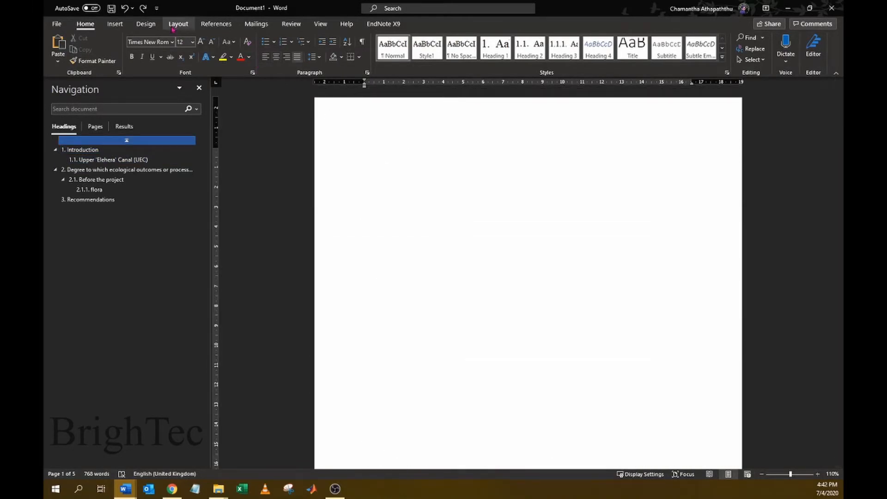
click(218, 25)
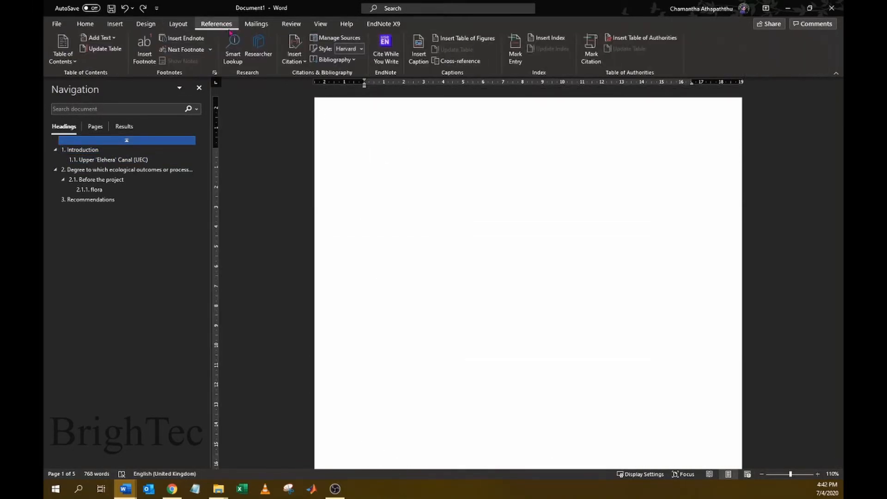
click(463, 41)
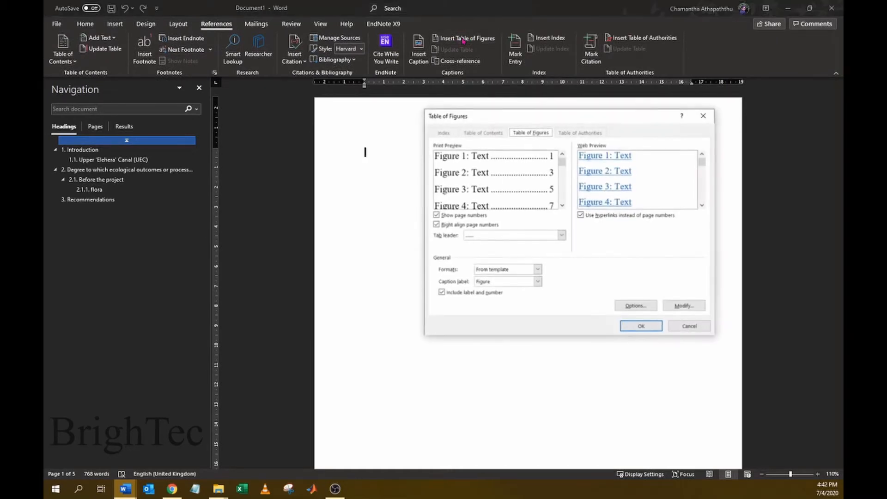
drag(518, 114, 541, 111)
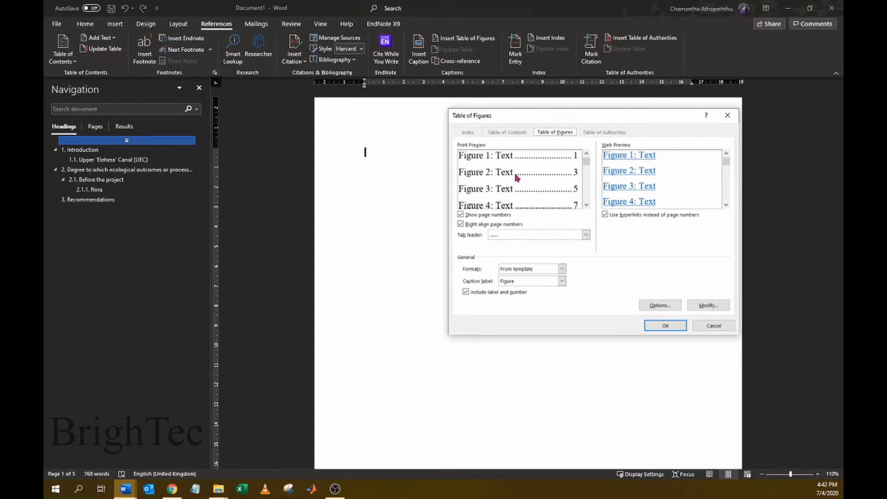
Keep page numbers shown and right-aligned, with a dotted tab leader, for the table of figures
click(467, 216)
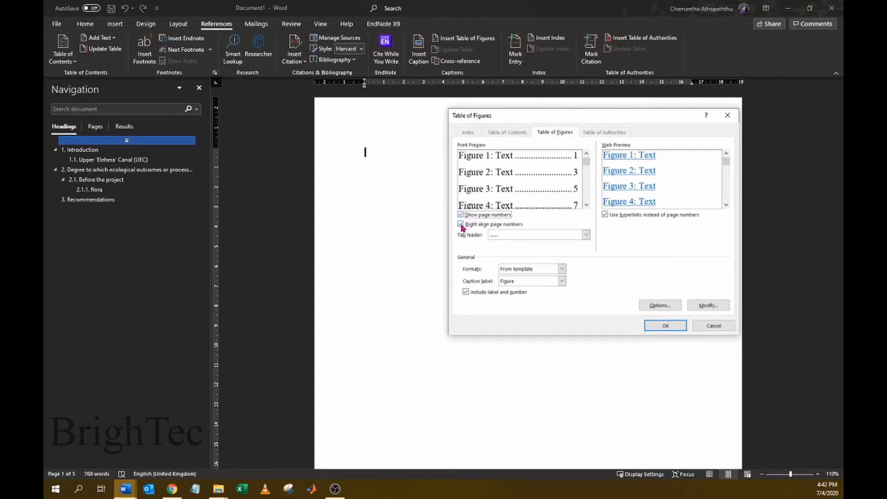
click(461, 225)
click(461, 225)
click(585, 235)
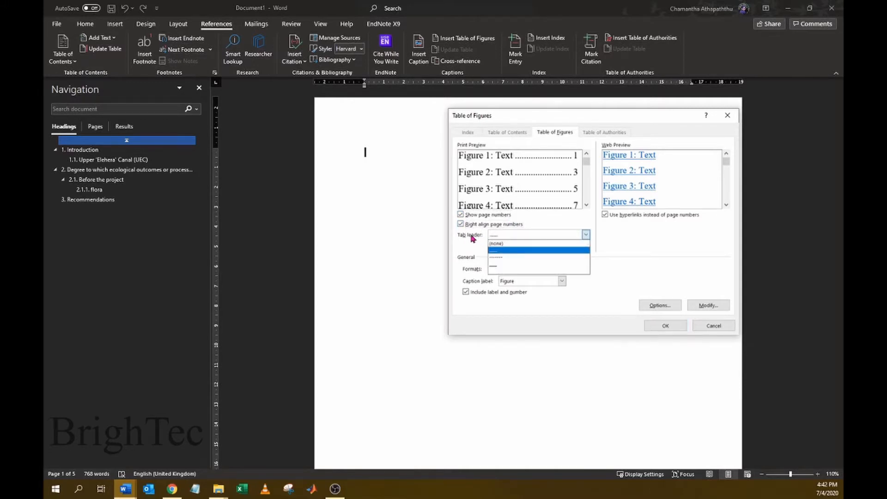
click(502, 254)
Set the table of figures format to From template and its caption label to Figure
click(562, 268)
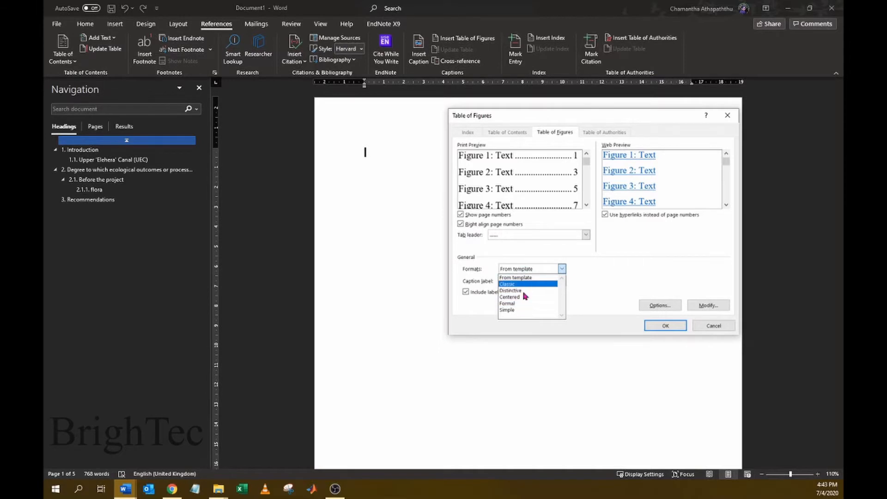
click(523, 279)
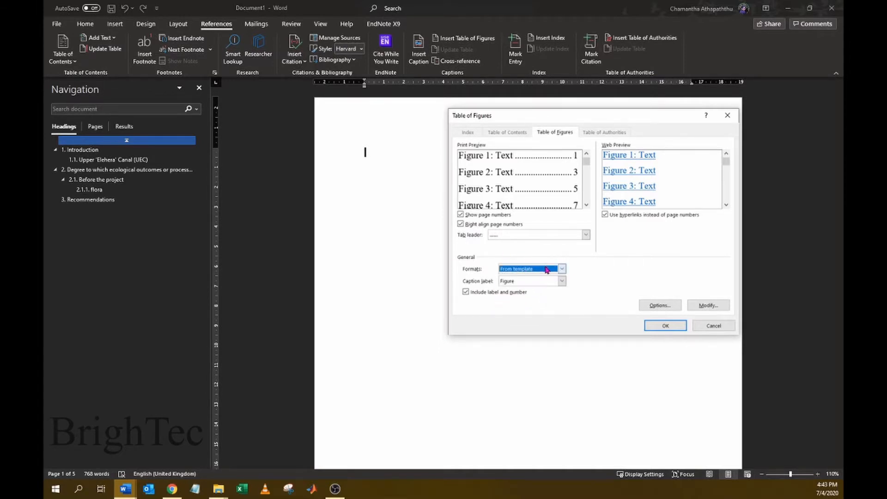
click(562, 283)
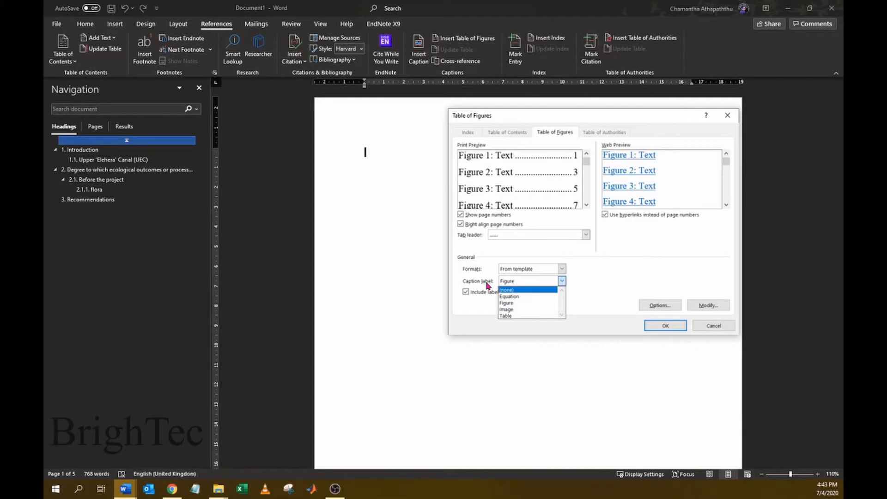
click(524, 303)
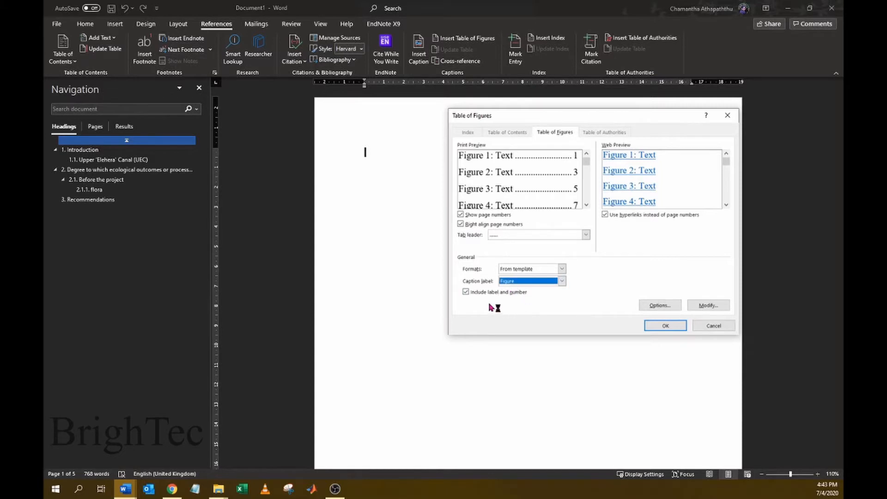
click(563, 282)
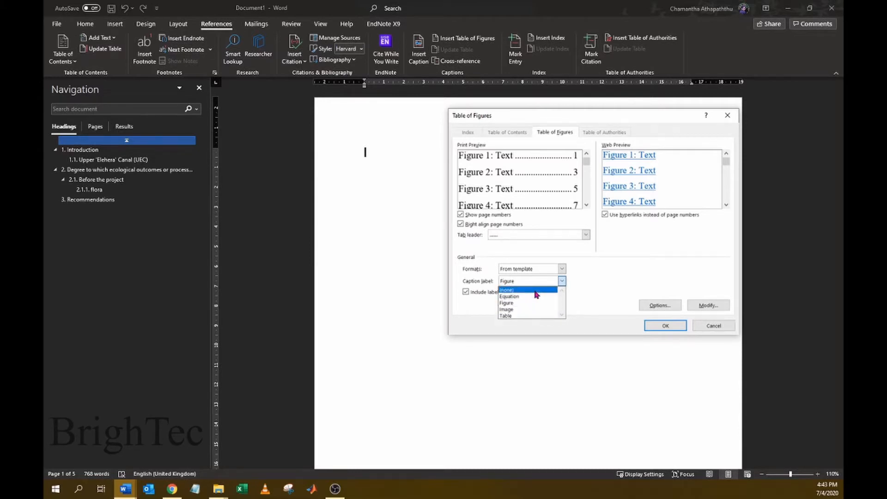
click(582, 289)
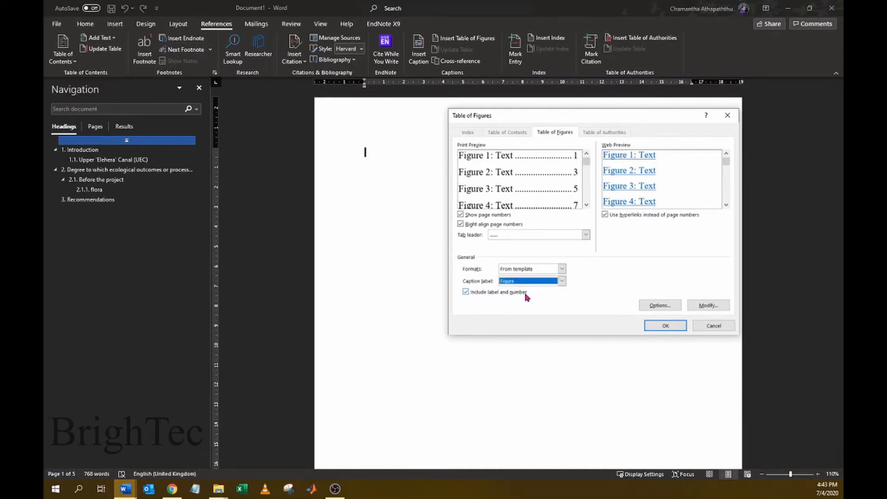
Insert the table of figures on the first page with label and number included
click(465, 292)
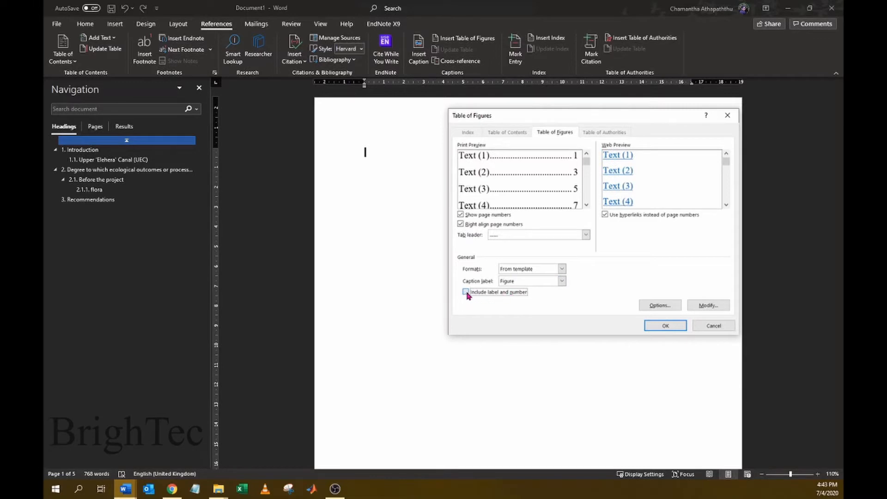
click(467, 293)
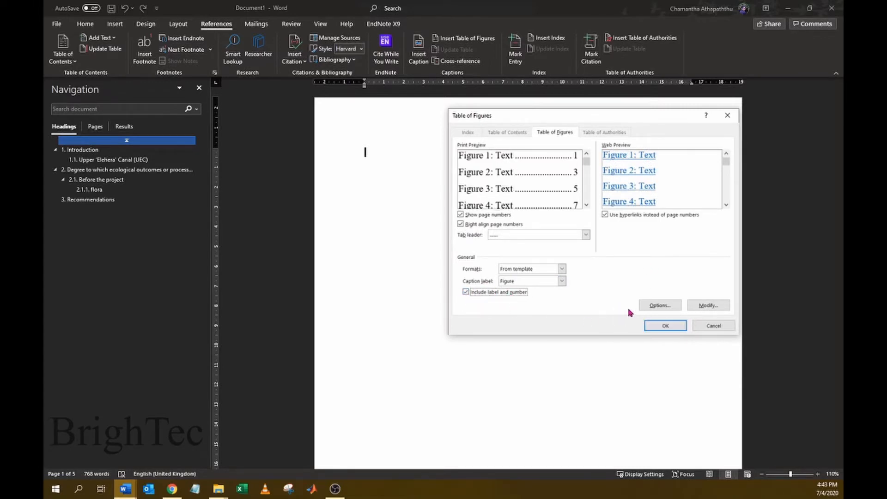
click(665, 325)
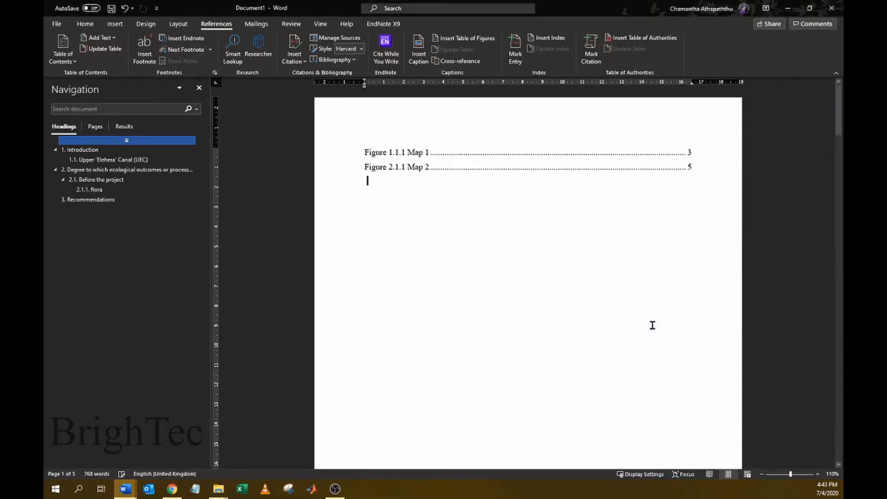
Add the title "List of figures" on its own line above the figure entries
key(Return)
click(367, 149)
text(List)
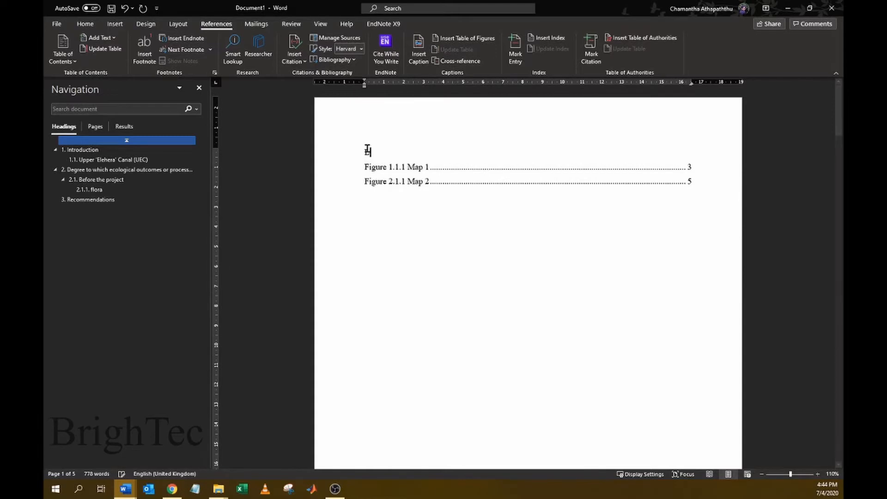
text( of fi)
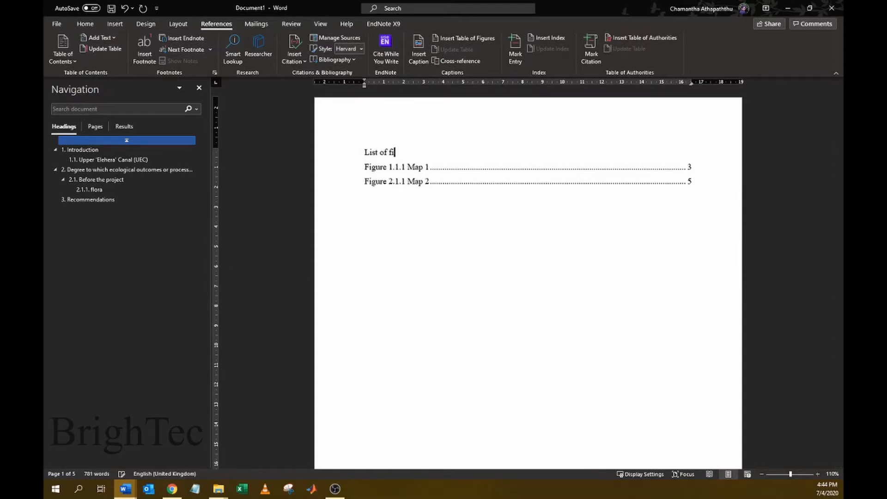
text(gures)
Insert a second table of figures below the figure list, using the caption label Table
click(390, 210)
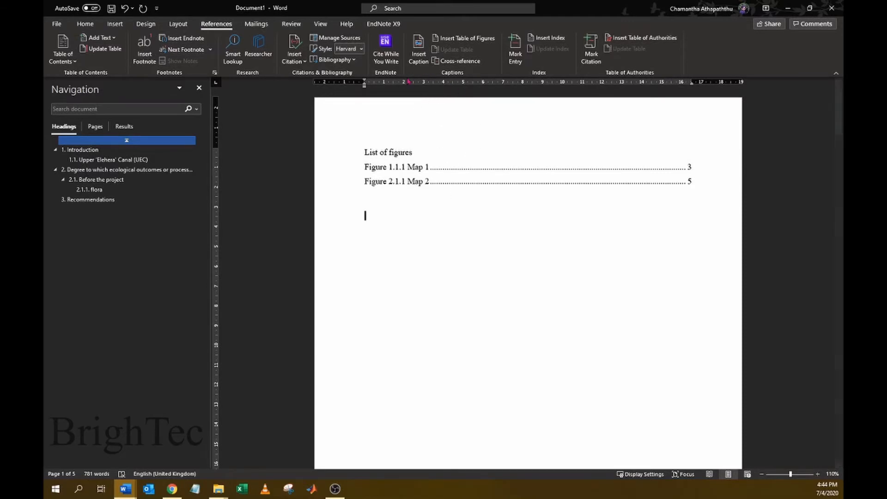
click(448, 44)
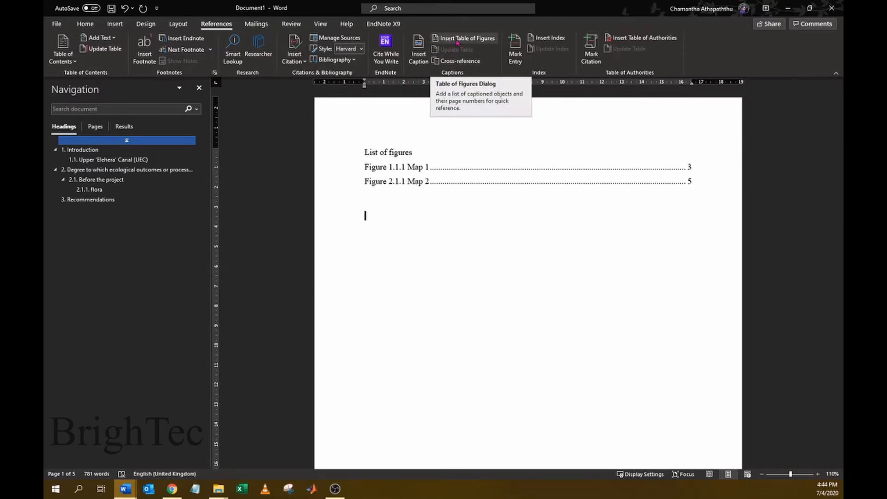
click(456, 43)
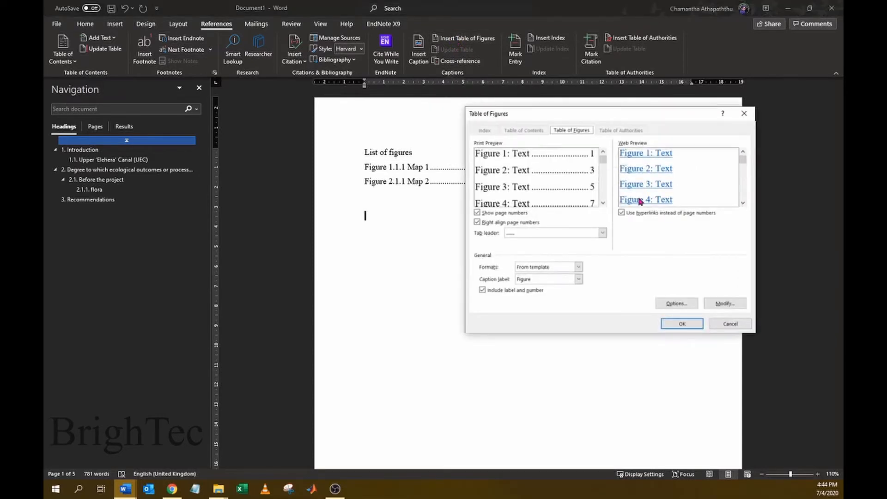
click(578, 279)
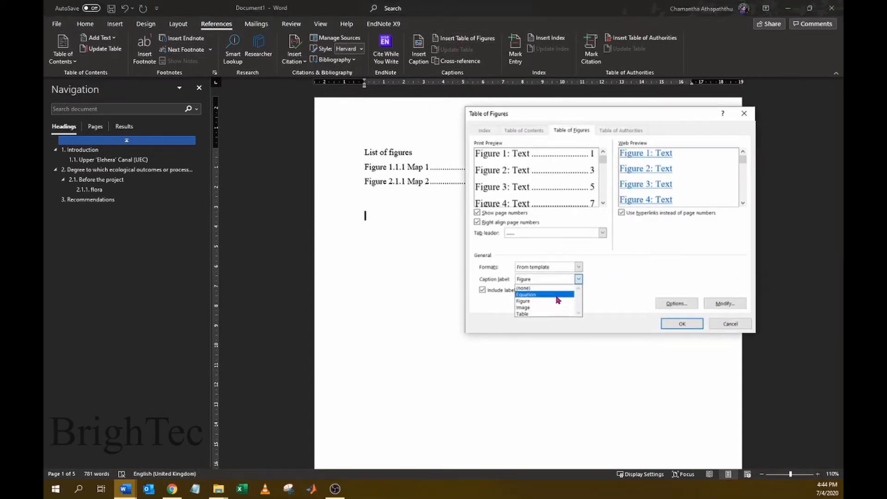
click(527, 314)
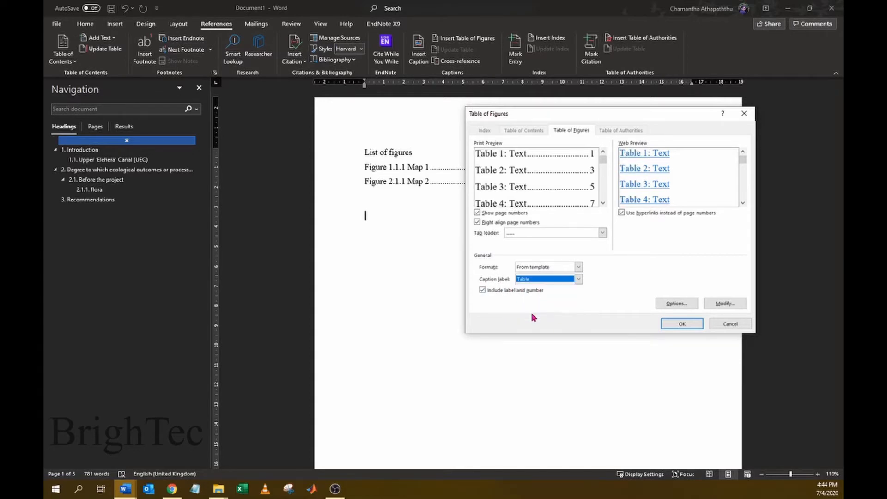
click(684, 325)
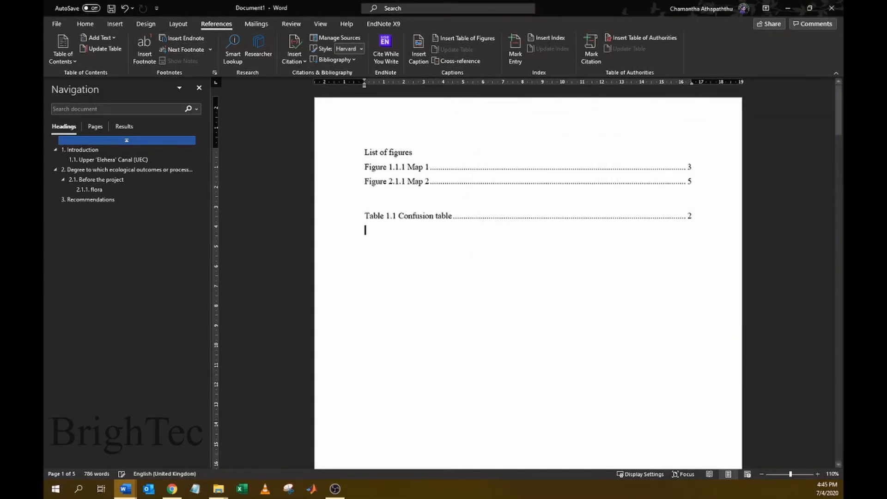
Add the title "List of tables" on its own line above the table entry
click(379, 204)
key(Return)
text(List)
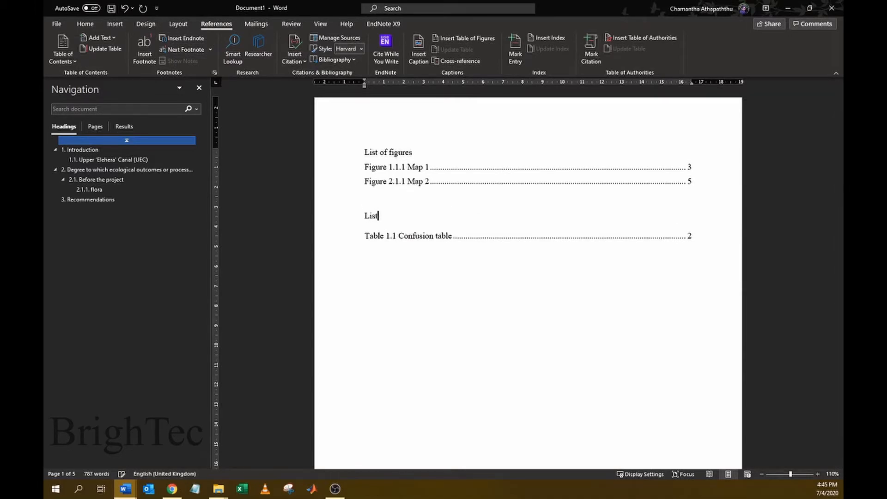
text( fo)
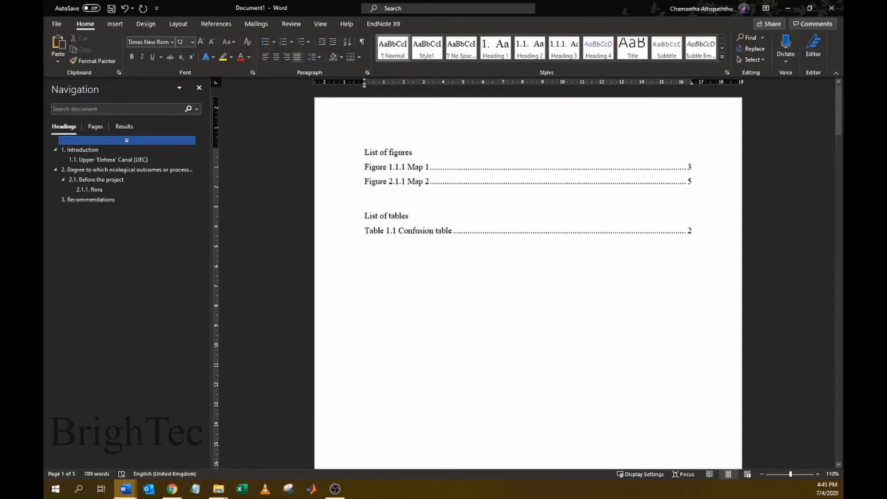
Delete the caption "Figure 1.1.1 Map 1" below the first map in section 1.1
scroll(499, 246, down, 20)
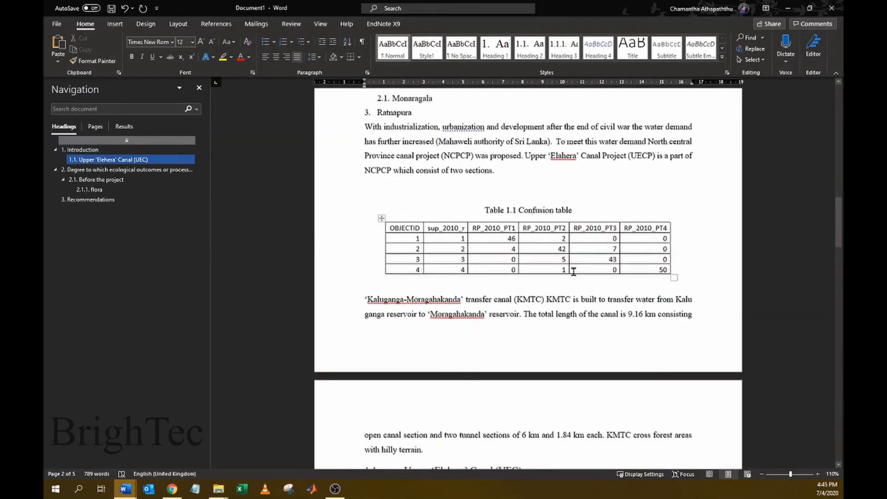
scroll(568, 245, down, 15)
scroll(569, 274, up, 6)
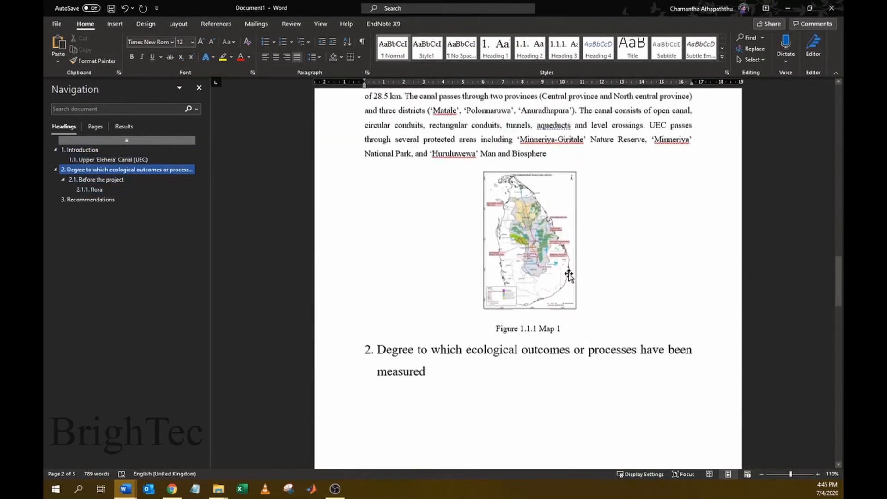
scroll(569, 274, down, 2)
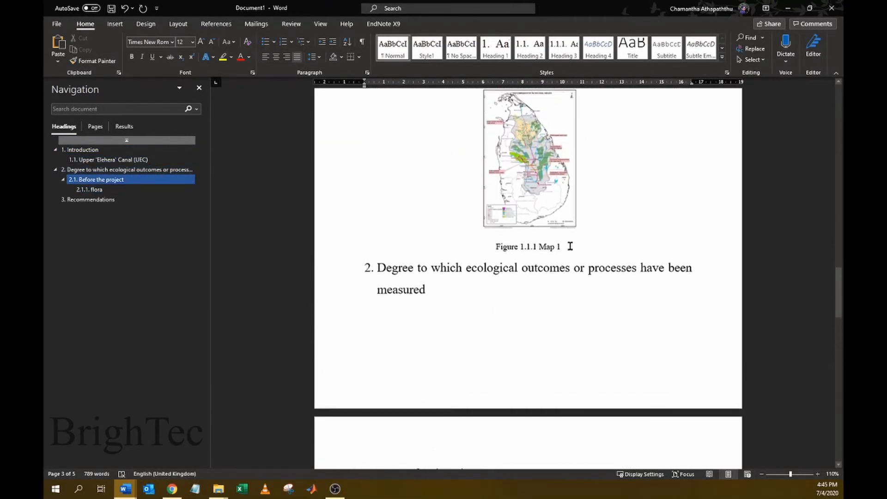
drag(560, 246, 492, 248)
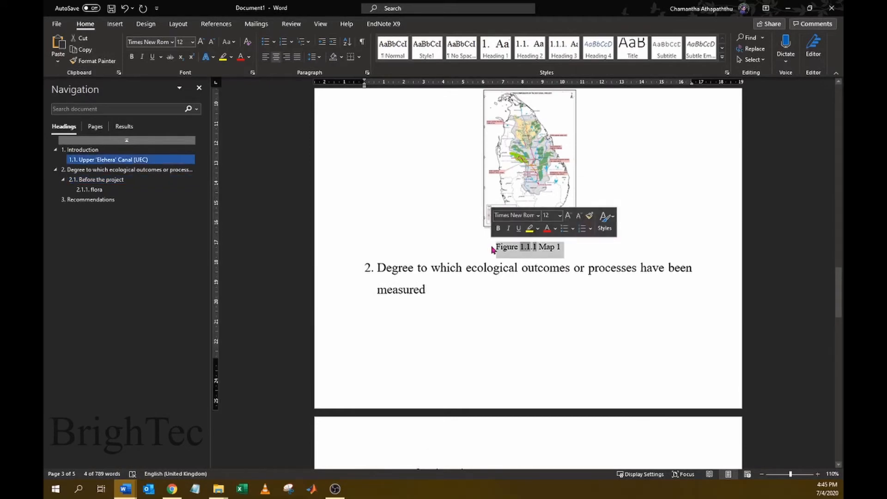
key(Delete)
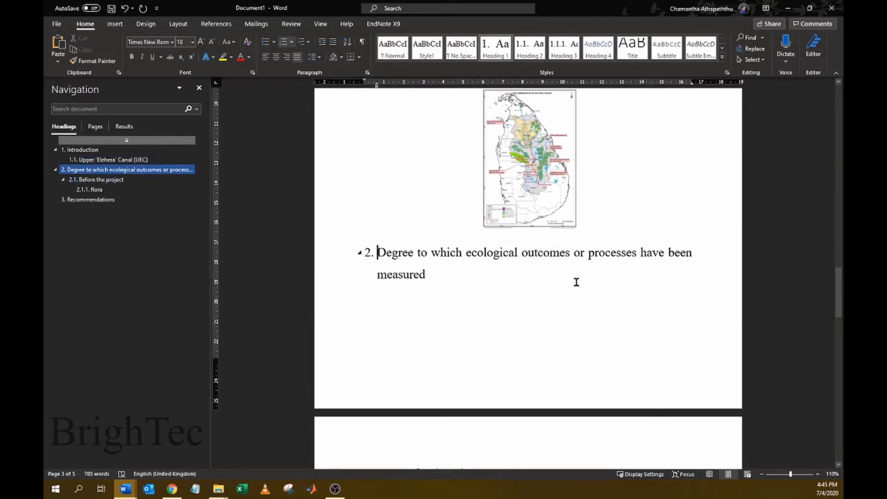
Update the list of figures field on the first page to match the captions in the body
scroll(576, 281, up, 6)
scroll(576, 282, up, 20)
scroll(576, 282, down, 8)
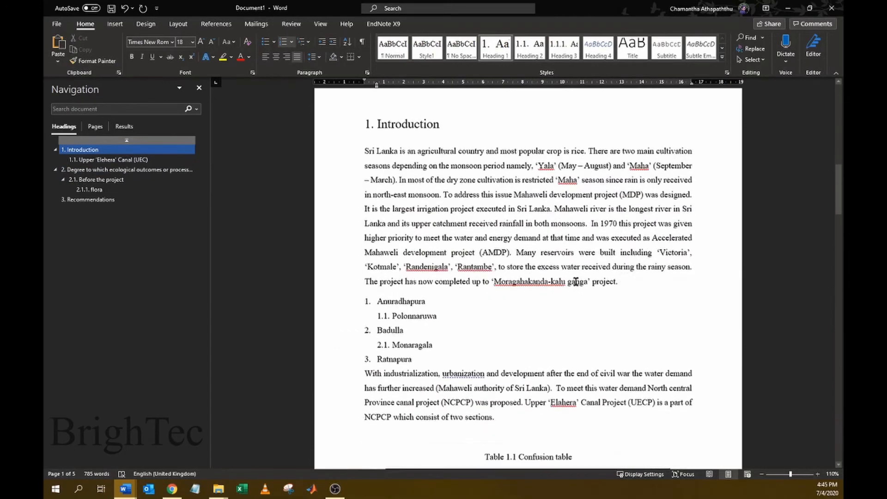
scroll(577, 282, up, 15)
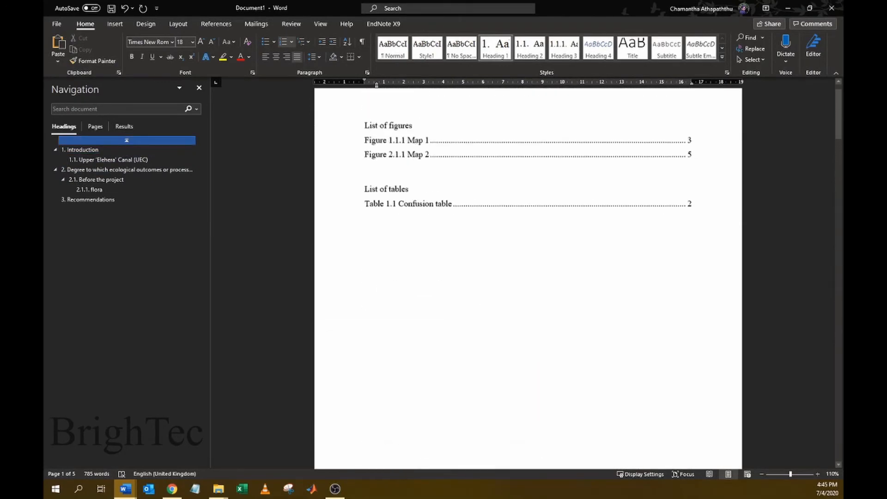
click(447, 196)
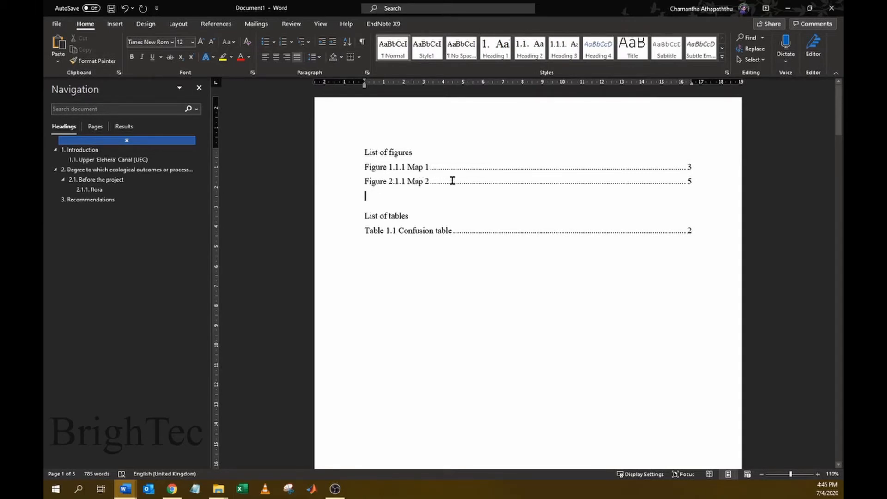
drag(428, 183, 377, 157)
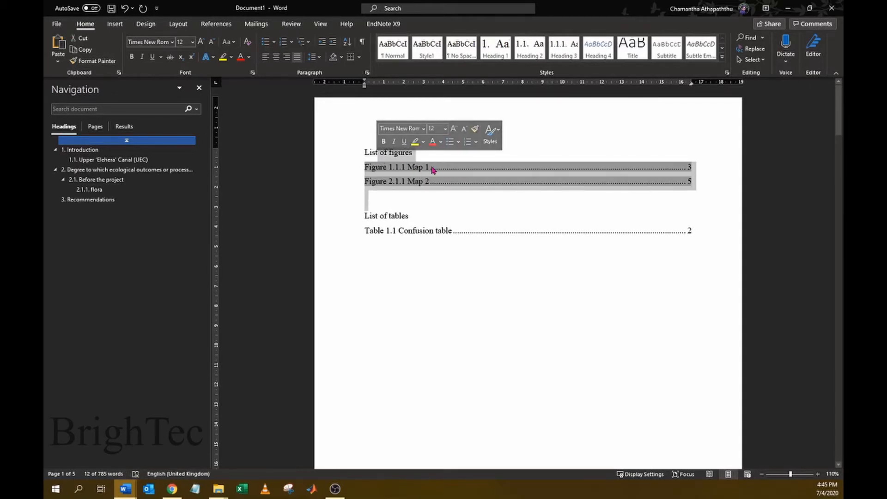
click(455, 175)
drag(454, 174, 370, 171)
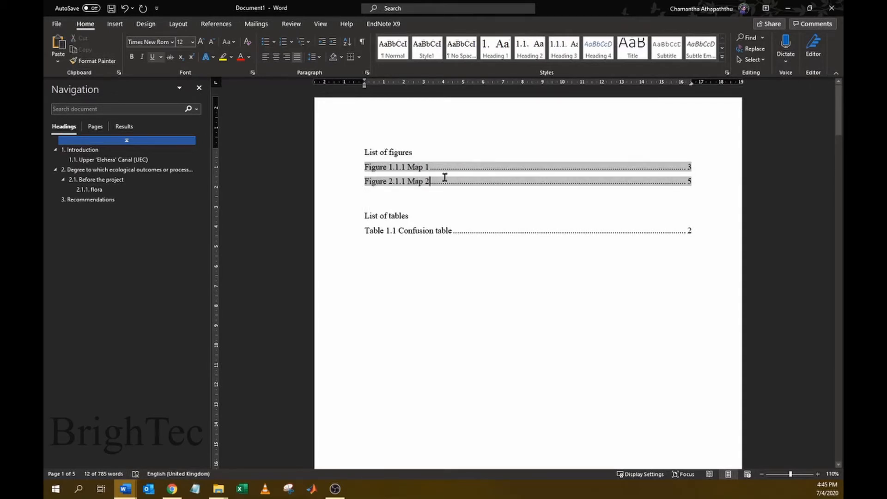
right_click(415, 181)
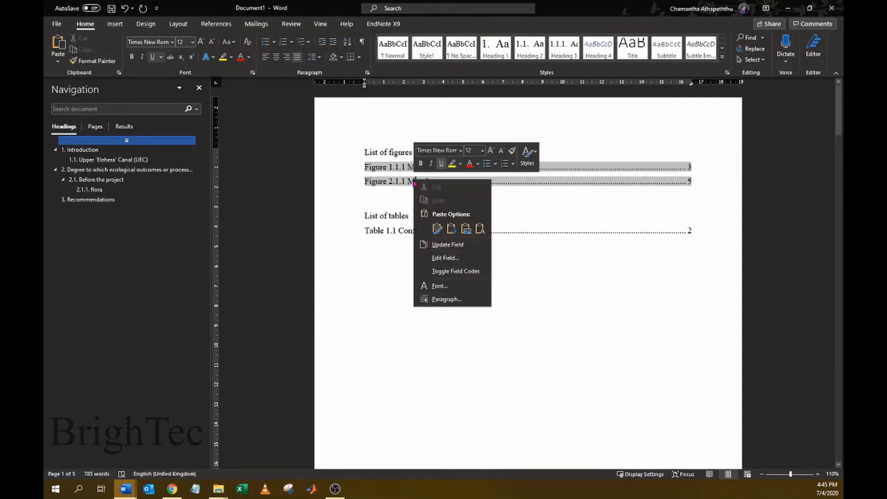
click(447, 245)
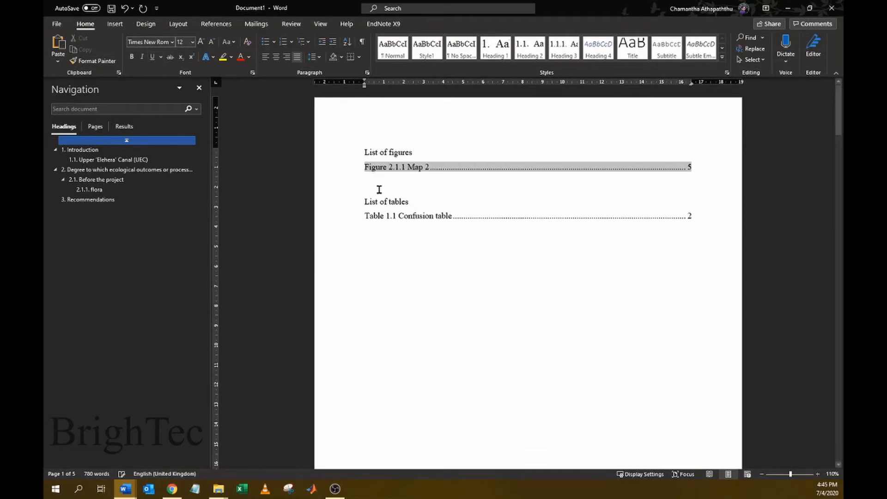
Undo the last update of the list of figures
click(422, 178)
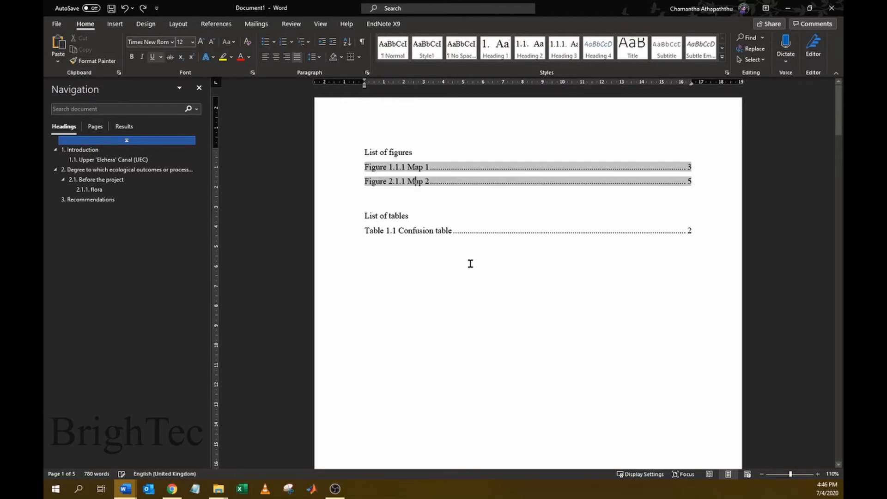
click(469, 263)
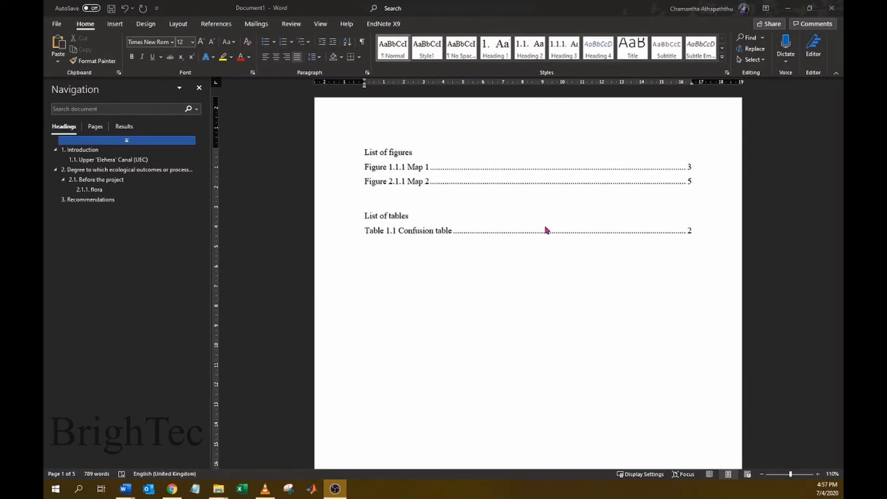
Insert eight blank lines above the Table 1.1 caption to push the confusion table onto the next page
scroll(582, 234, down, 6)
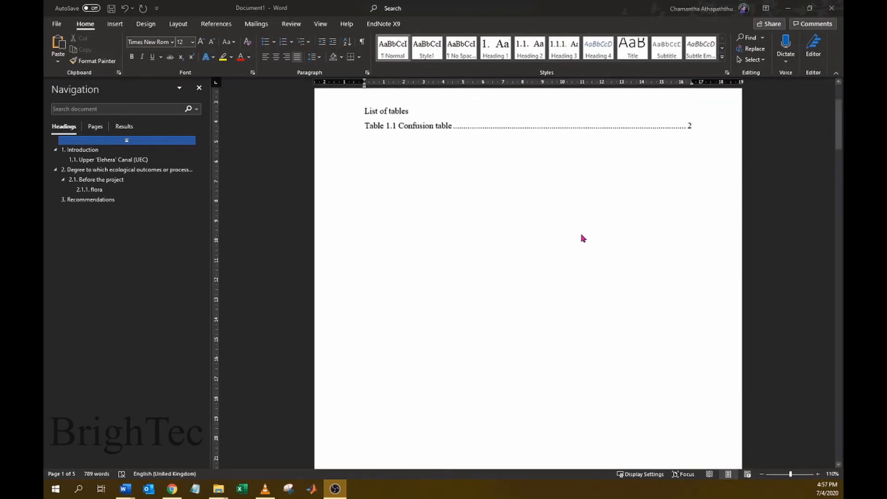
scroll(492, 243, up, 6)
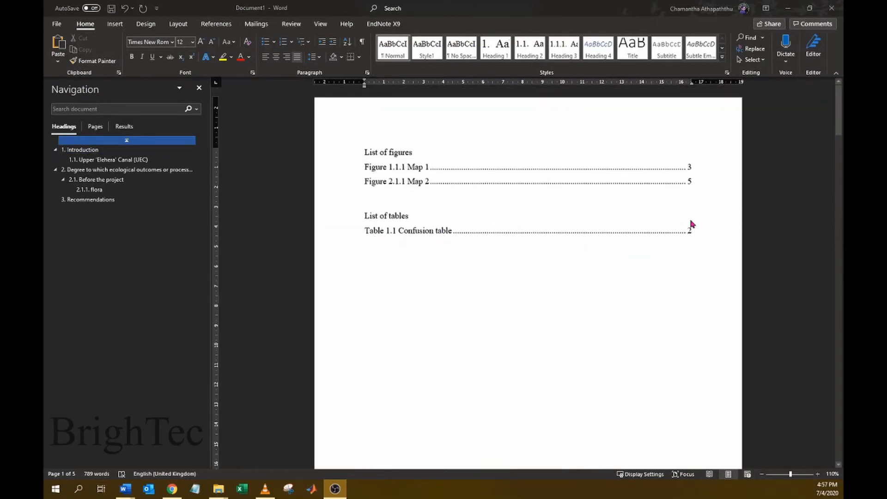
scroll(684, 246, down, 15)
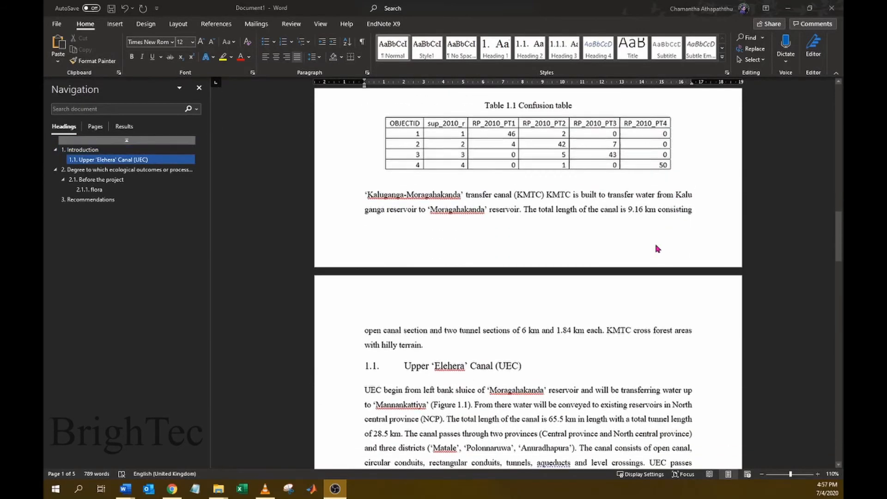
scroll(654, 242, up, 3)
click(525, 174)
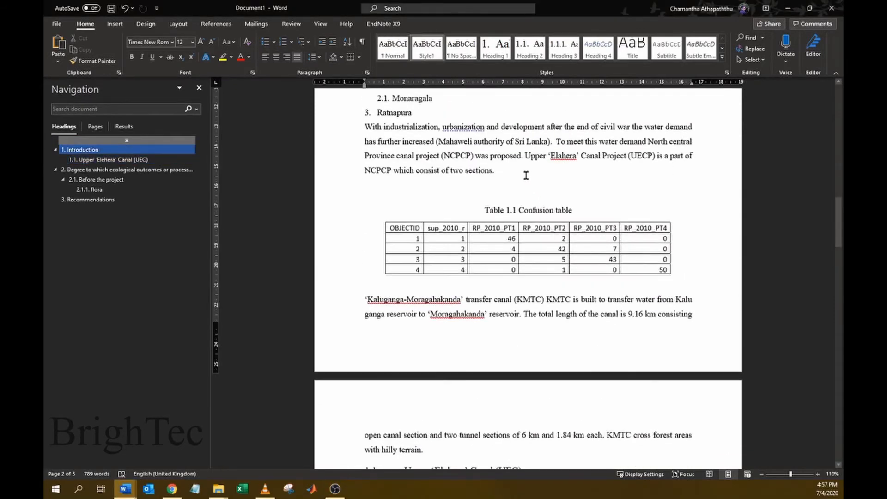
key(Return)
key(Return)
key(Return)
key(Return)
key(Return)
key(Return)
key(Return)
key(Return)
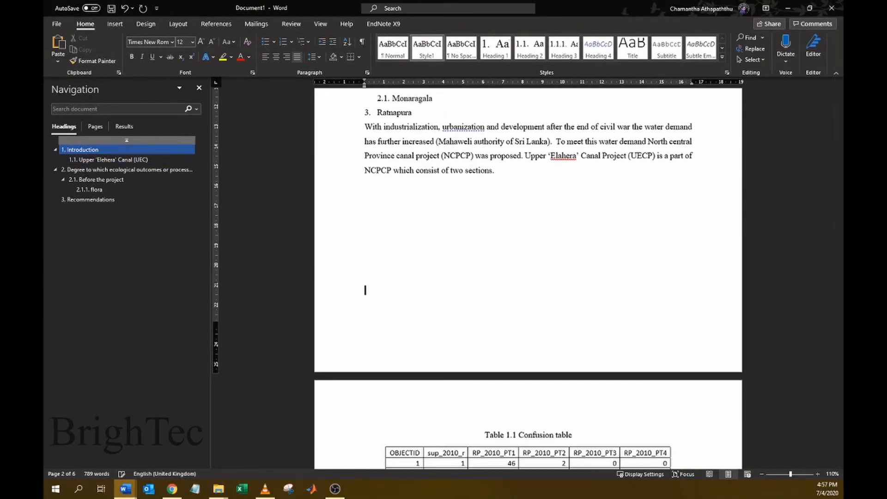
scroll(606, 222, down, 5)
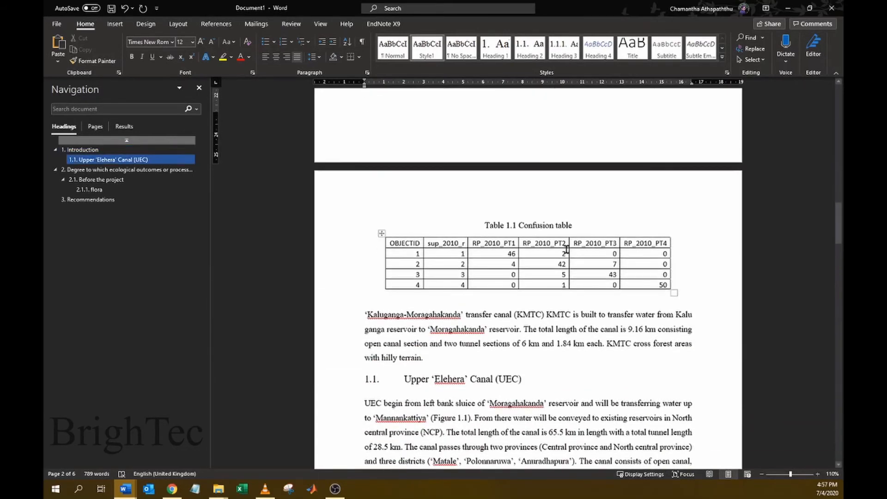
Update the list of tables on the first page using the Update entire table option
scroll(617, 283, up, 10)
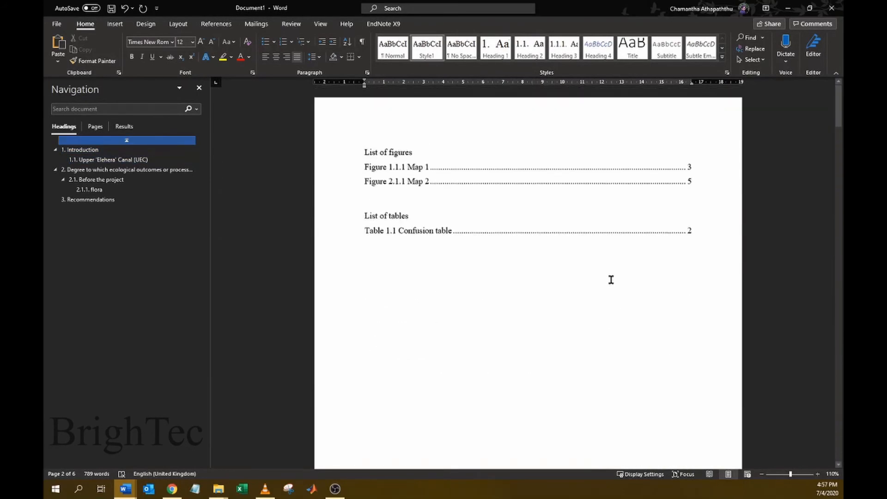
click(459, 234)
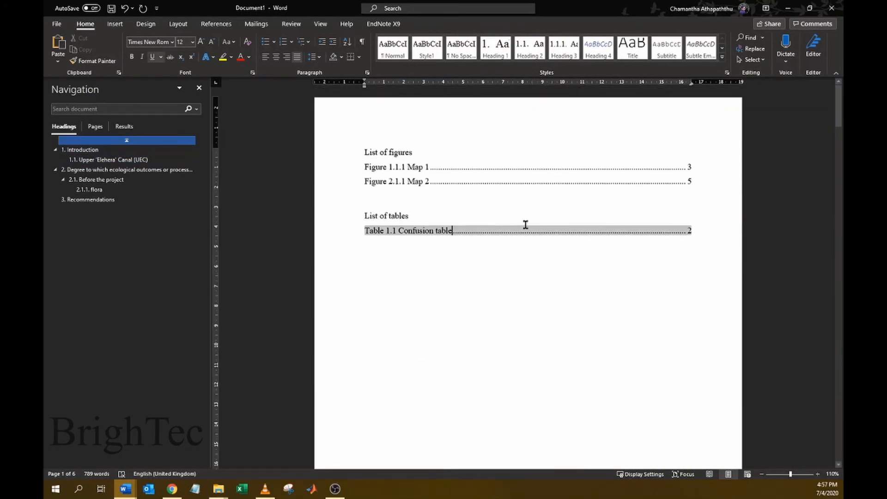
right_click(431, 230)
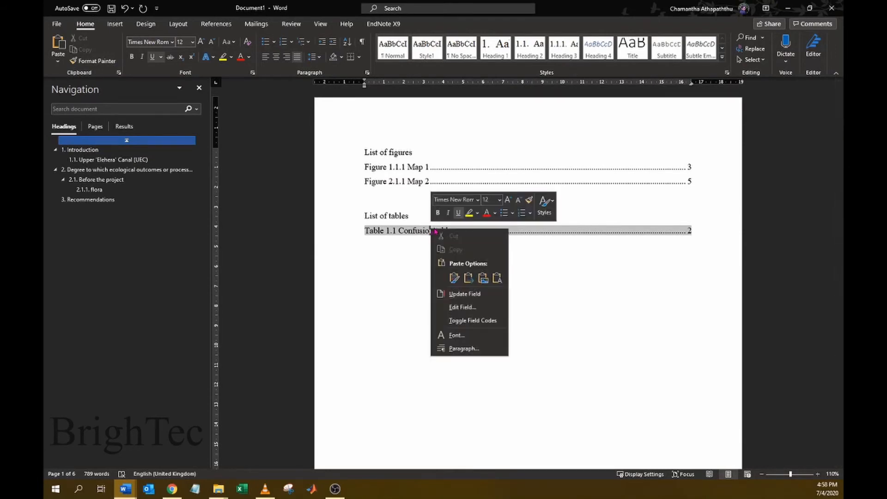
click(464, 294)
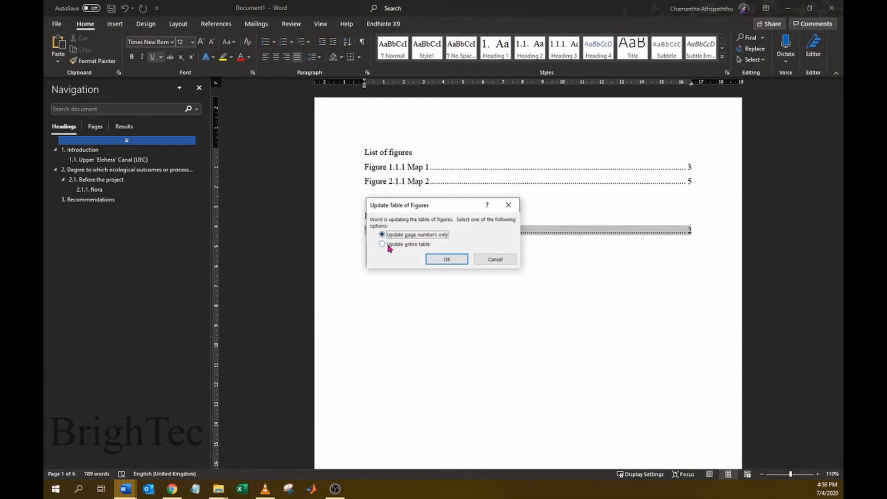
drag(433, 207, 491, 196)
click(440, 233)
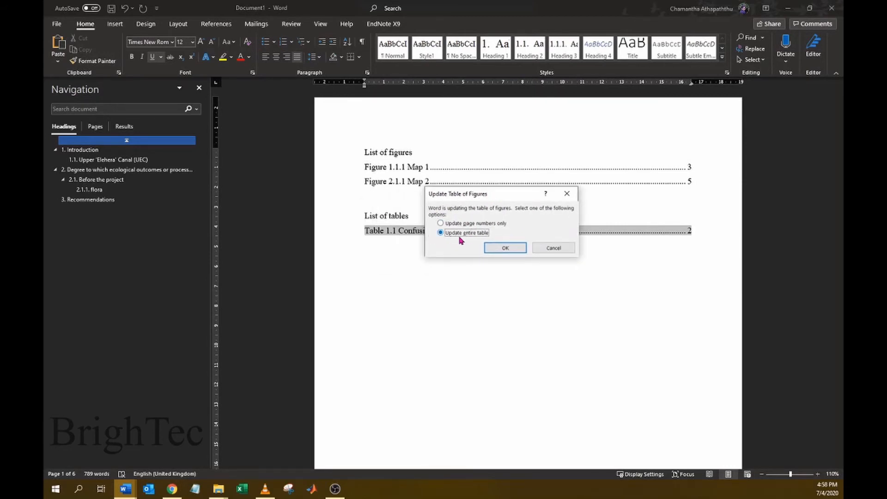
click(502, 248)
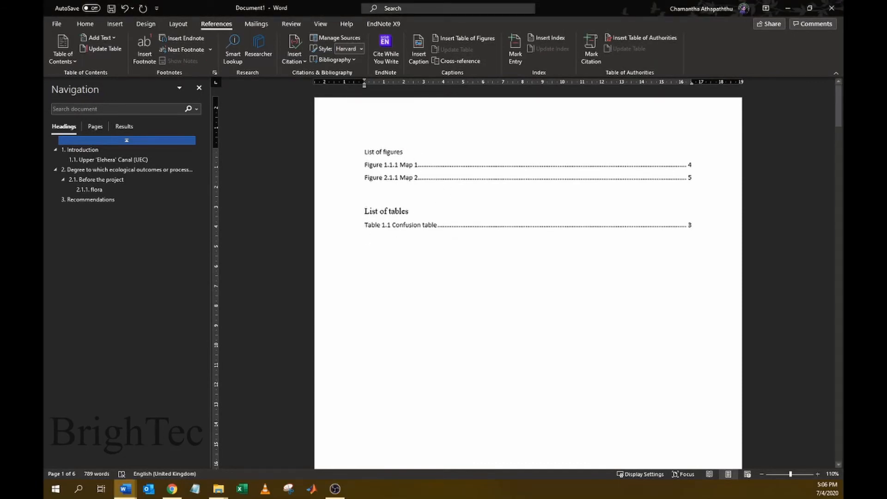
Format the Table 1.1 Confusion table entry in the list of tables as Times New Roman, size 12
drag(438, 224, 364, 224)
click(440, 223)
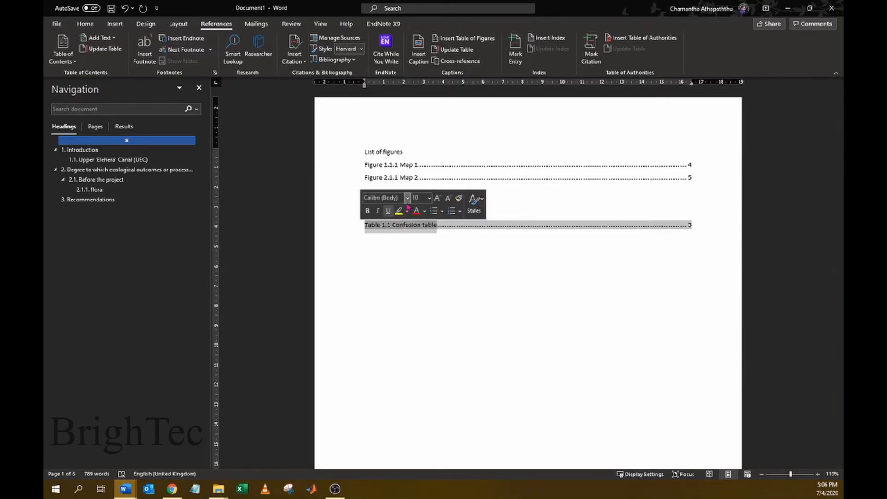
click(407, 197)
click(399, 291)
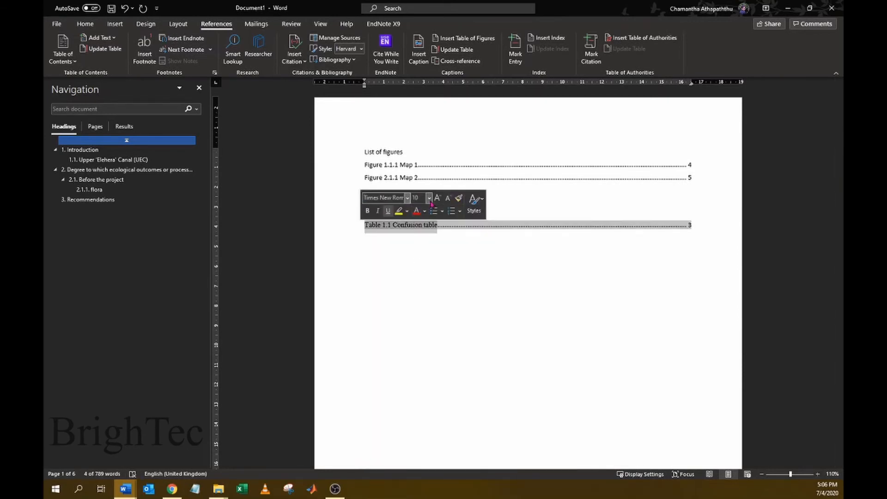
click(429, 198)
click(423, 250)
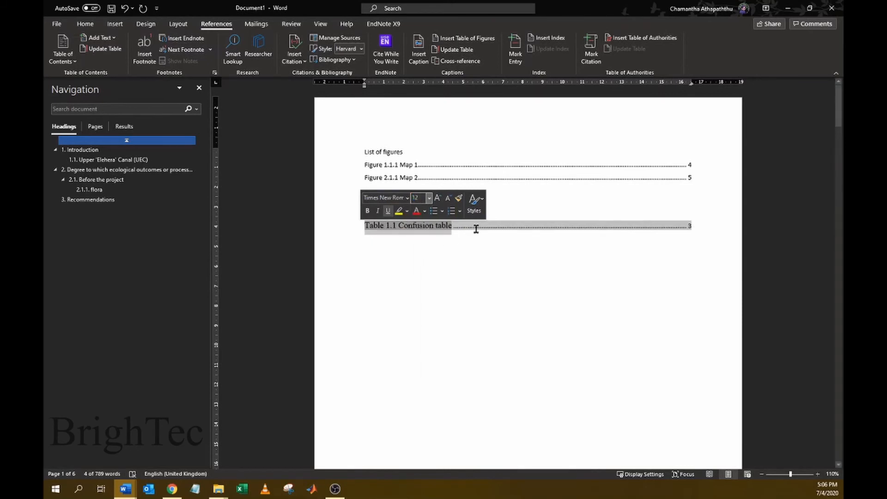
click(516, 254)
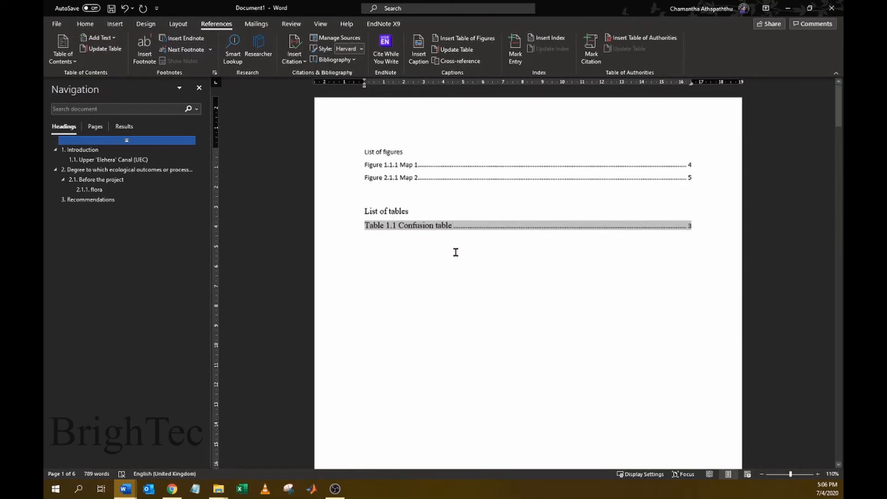
Update the entire list of tables again after the manual font change
click(460, 246)
right_click(437, 227)
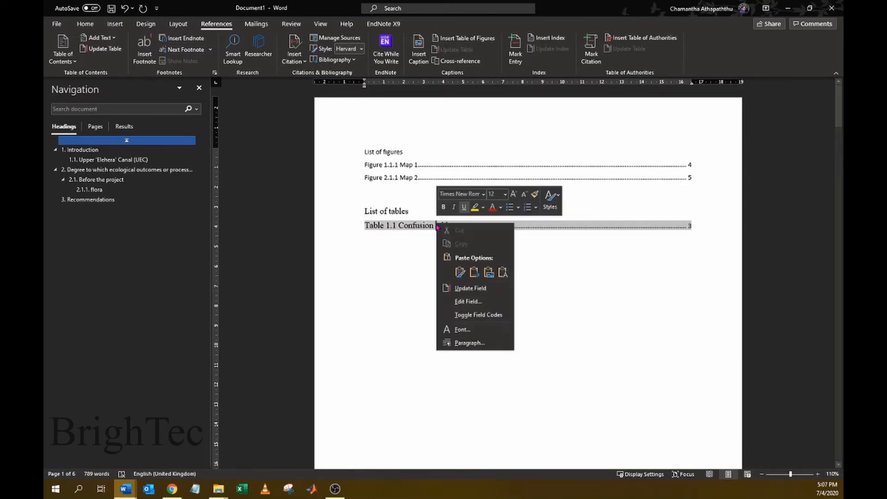
click(476, 290)
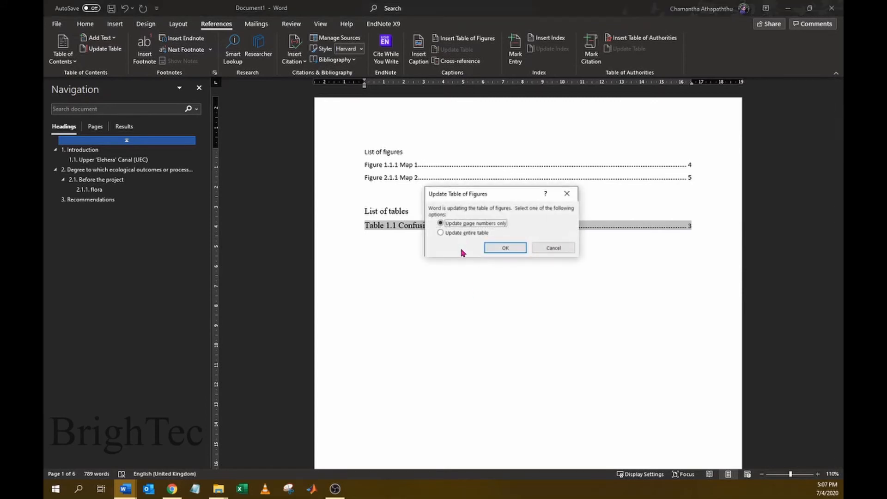
click(462, 233)
click(505, 247)
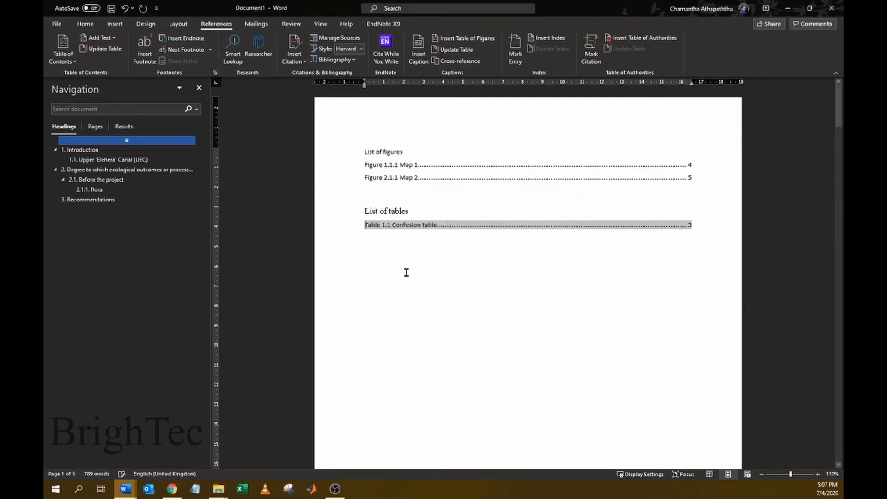
Modify the Table of Figures style to use Times New Roman at size 12
click(438, 222)
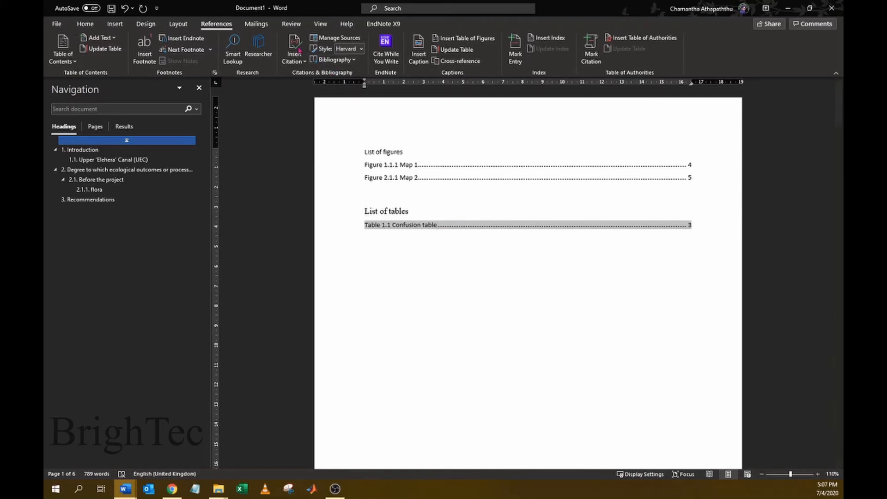
click(459, 40)
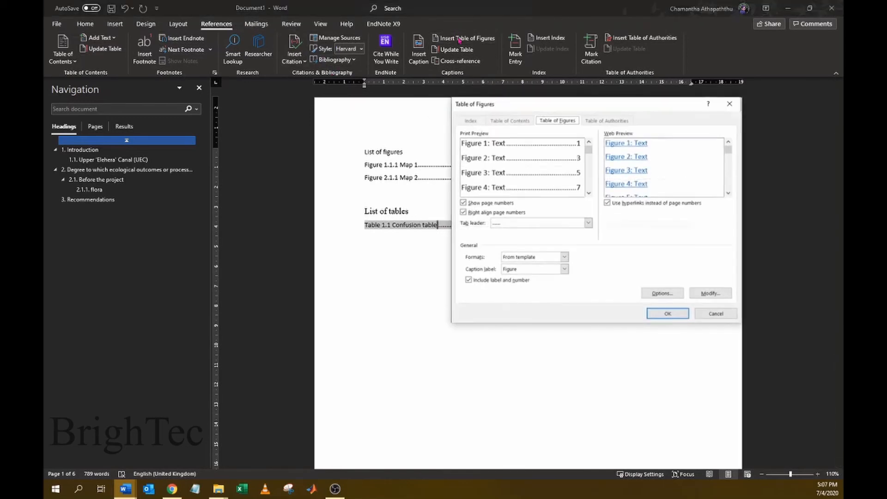
click(711, 294)
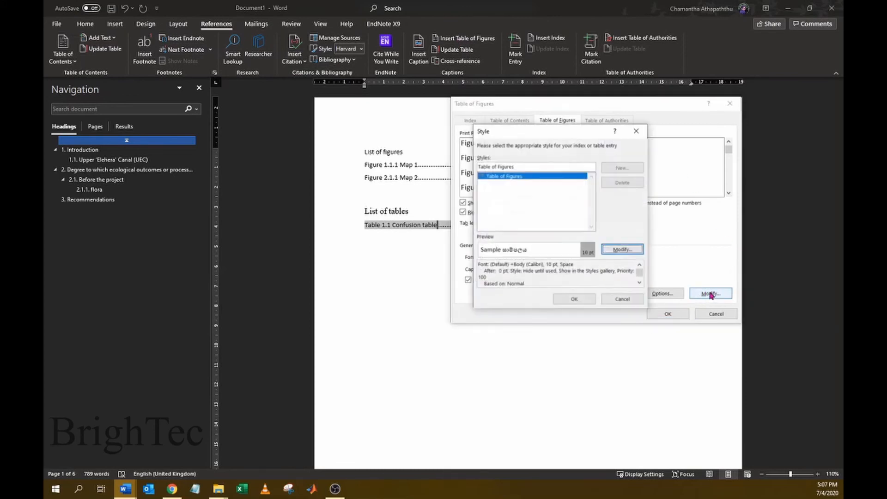
click(621, 250)
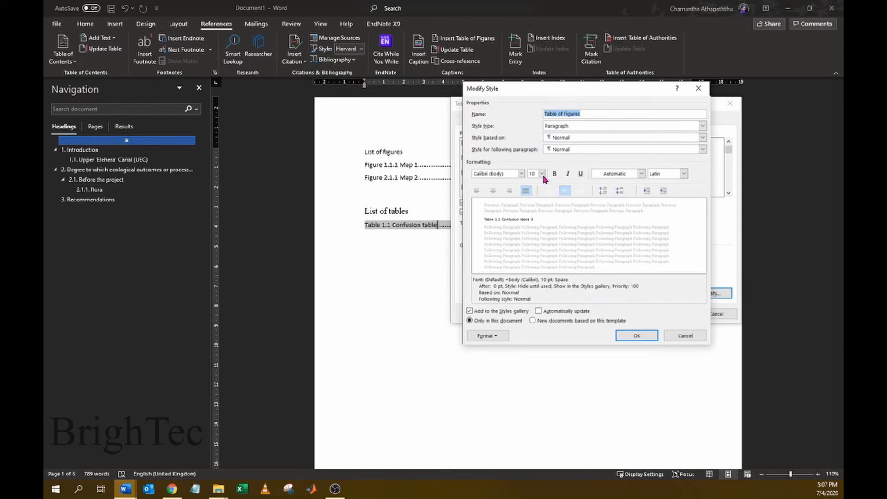
click(521, 174)
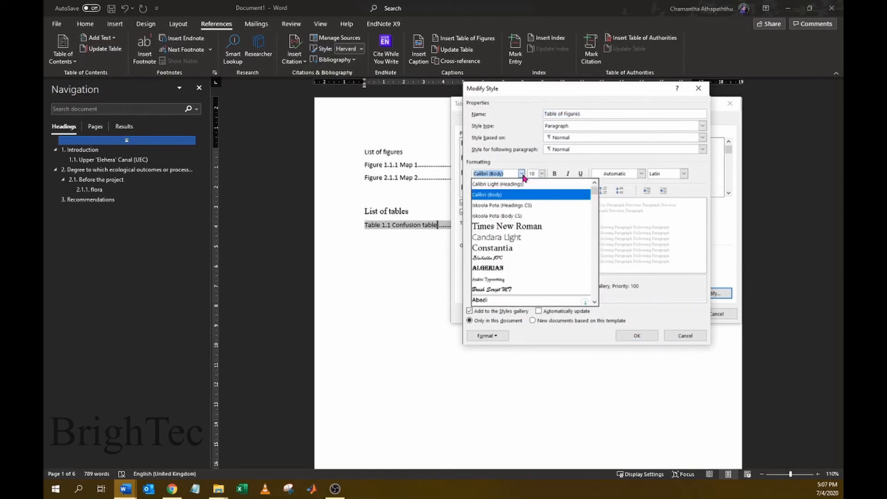
click(531, 226)
click(542, 174)
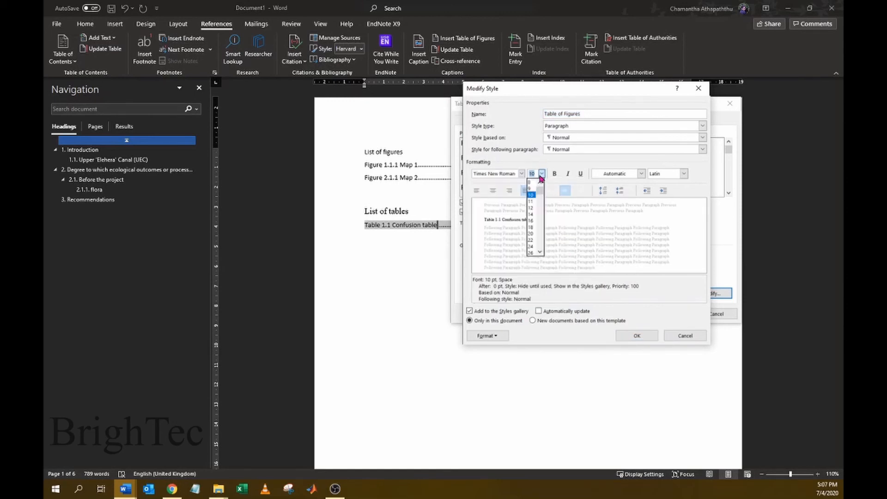
click(535, 207)
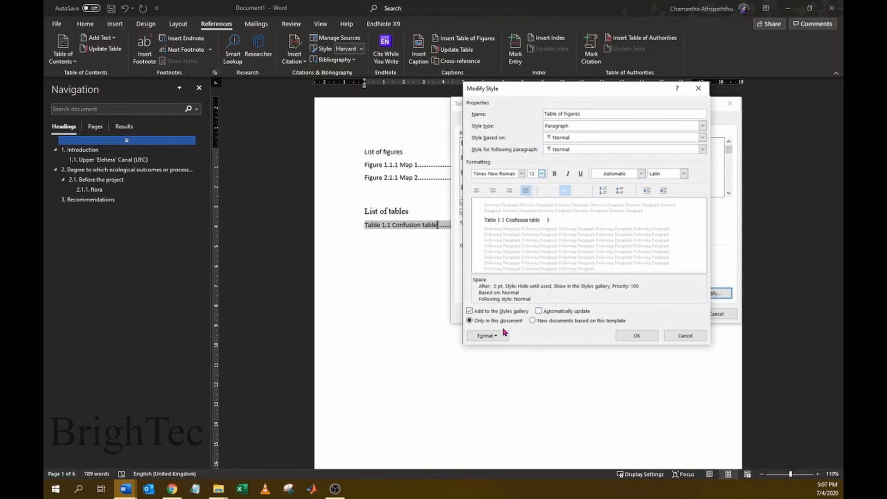
Accept the Table of Figures style's Times New Roman, Regular, size 12 font settings and replace the existing list of figures with the restyled one
click(493, 337)
click(484, 347)
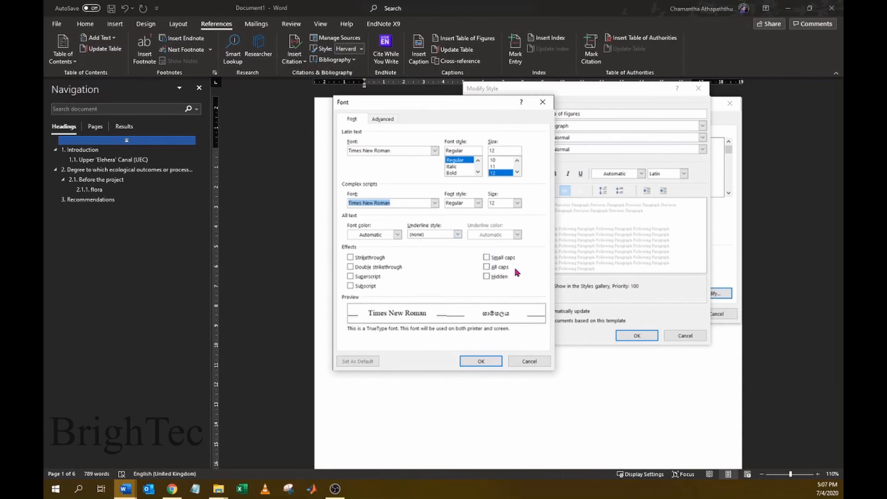
click(481, 361)
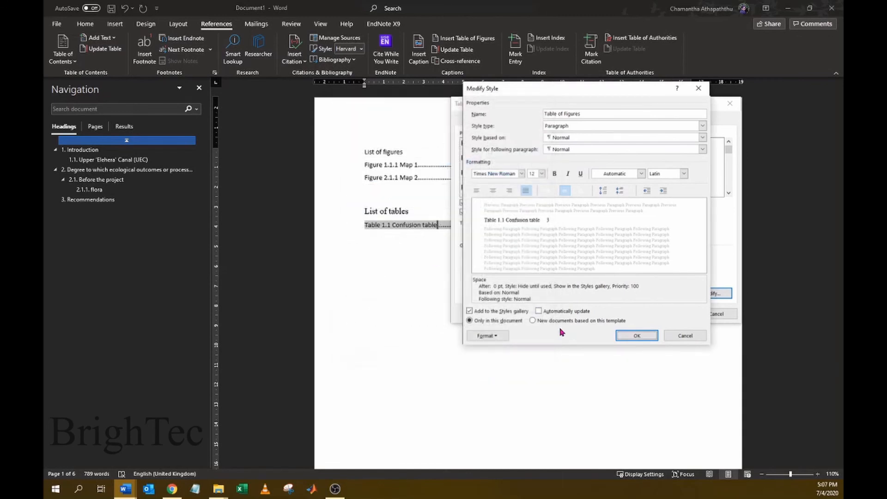
click(630, 337)
click(580, 300)
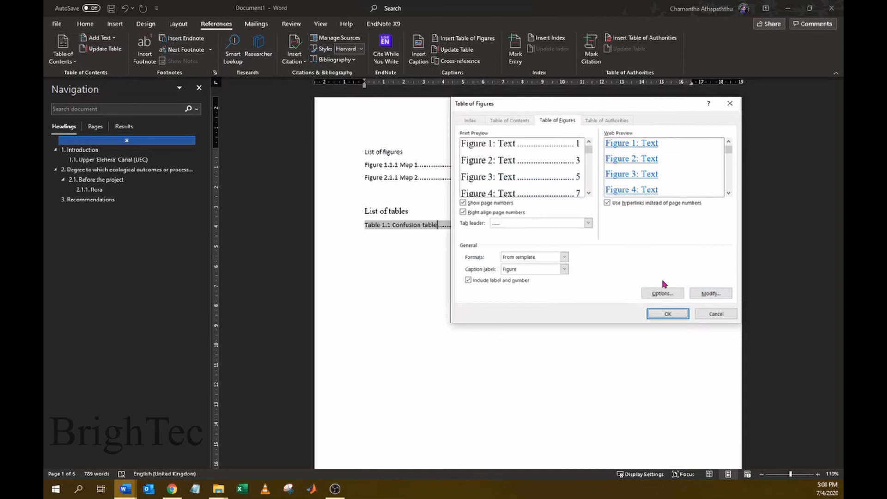
click(670, 315)
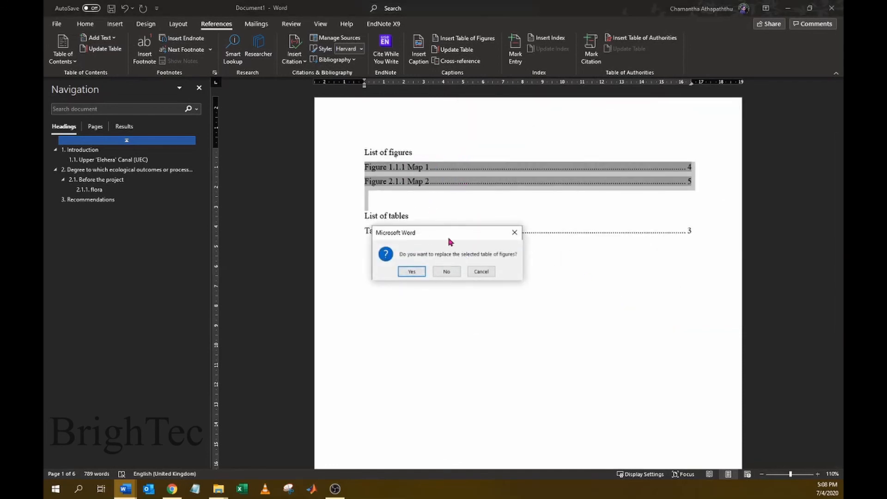
click(411, 272)
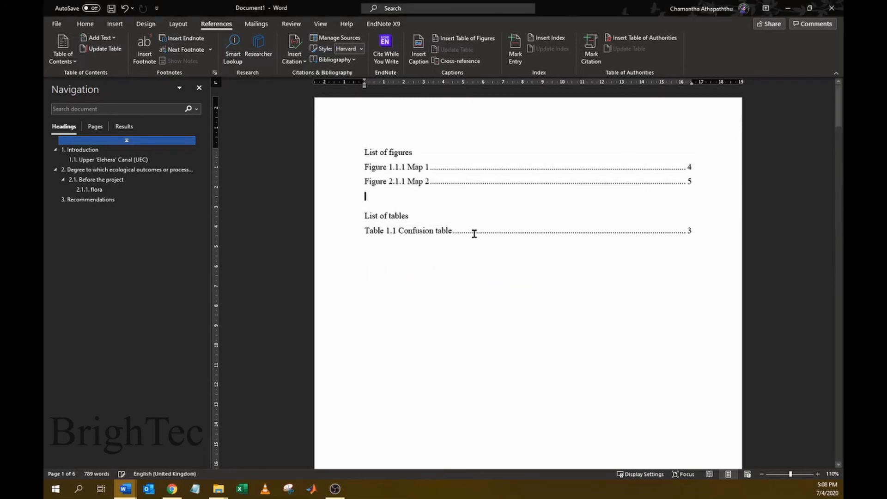
Update the list of figures on the first page using the Update entire table option, and clear the selection
click(475, 231)
click(421, 180)
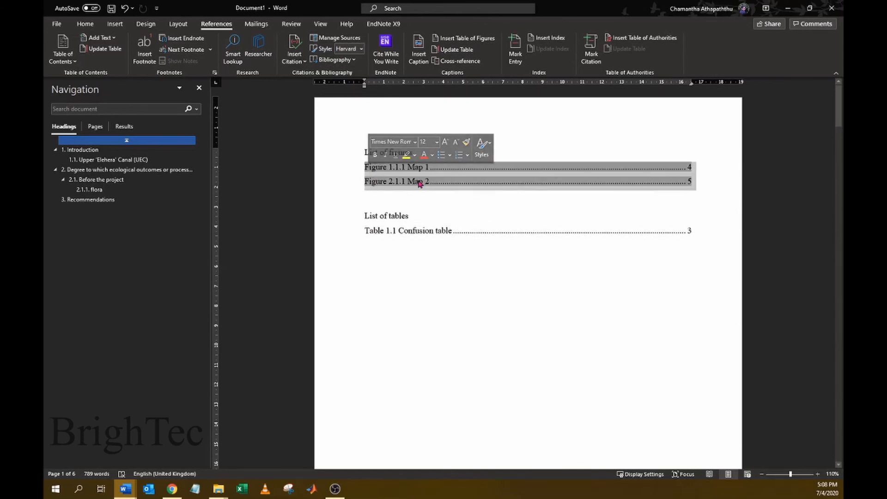
right_click(427, 179)
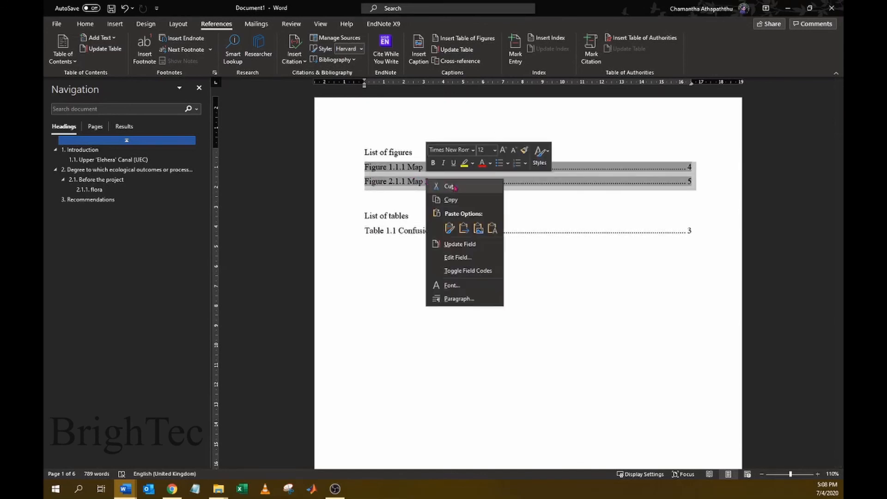
click(457, 245)
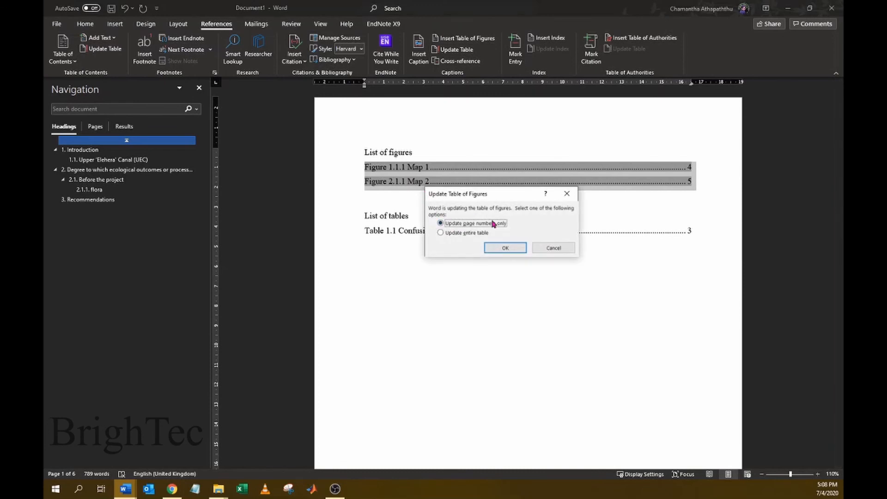
click(471, 232)
click(509, 247)
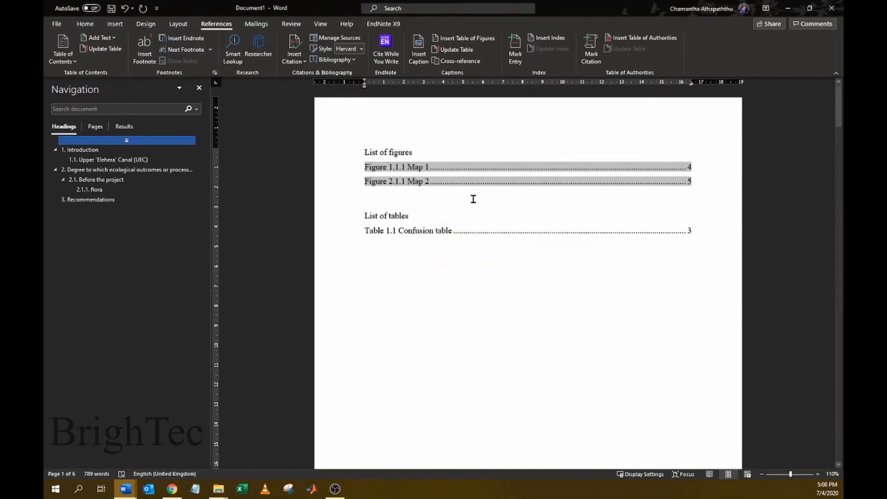
click(484, 234)
click(617, 253)
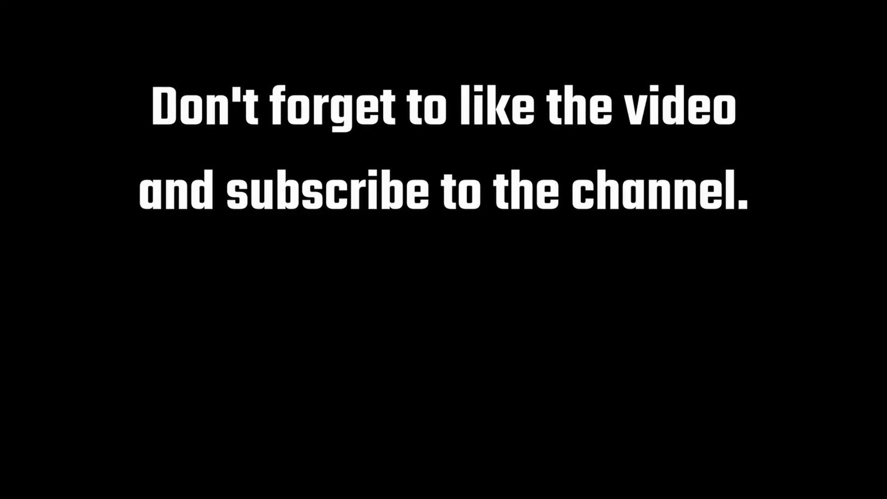